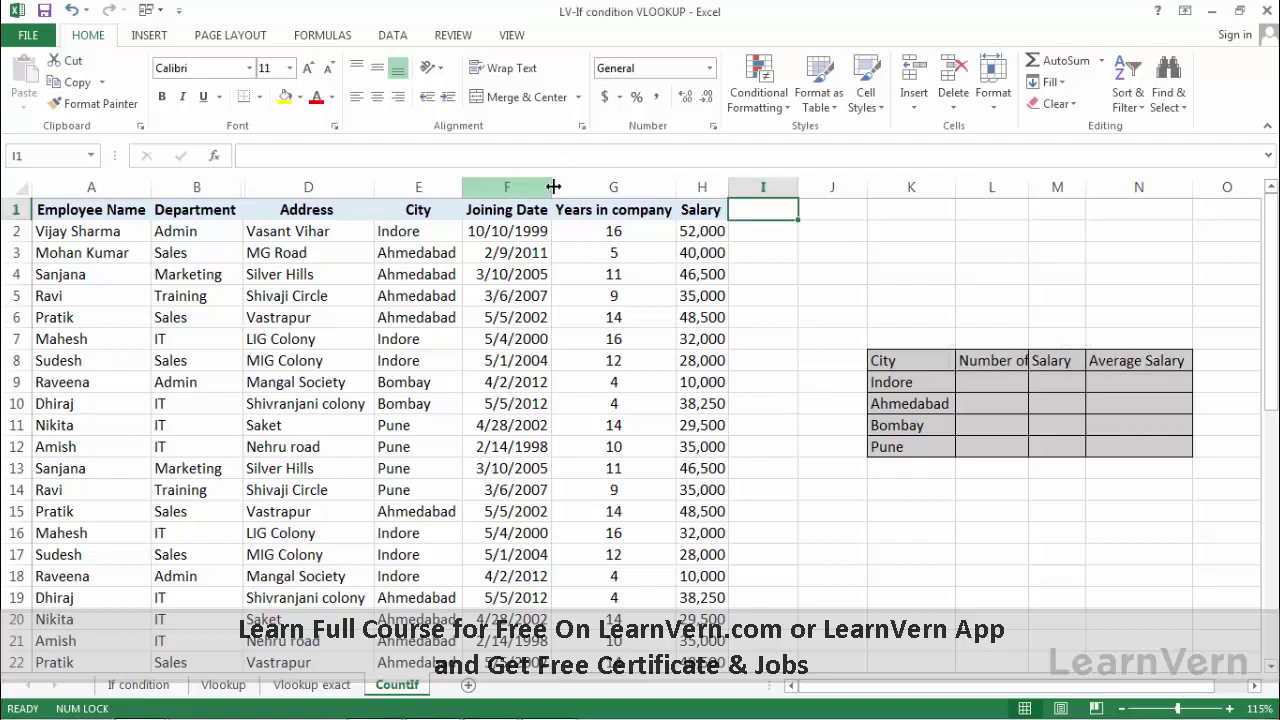
# Hide columns F:G (Joining Date, Years in company) and zoom in on the sheet
pyautogui.moveTo(510, 186); pyautogui.dragTo(580, 190)
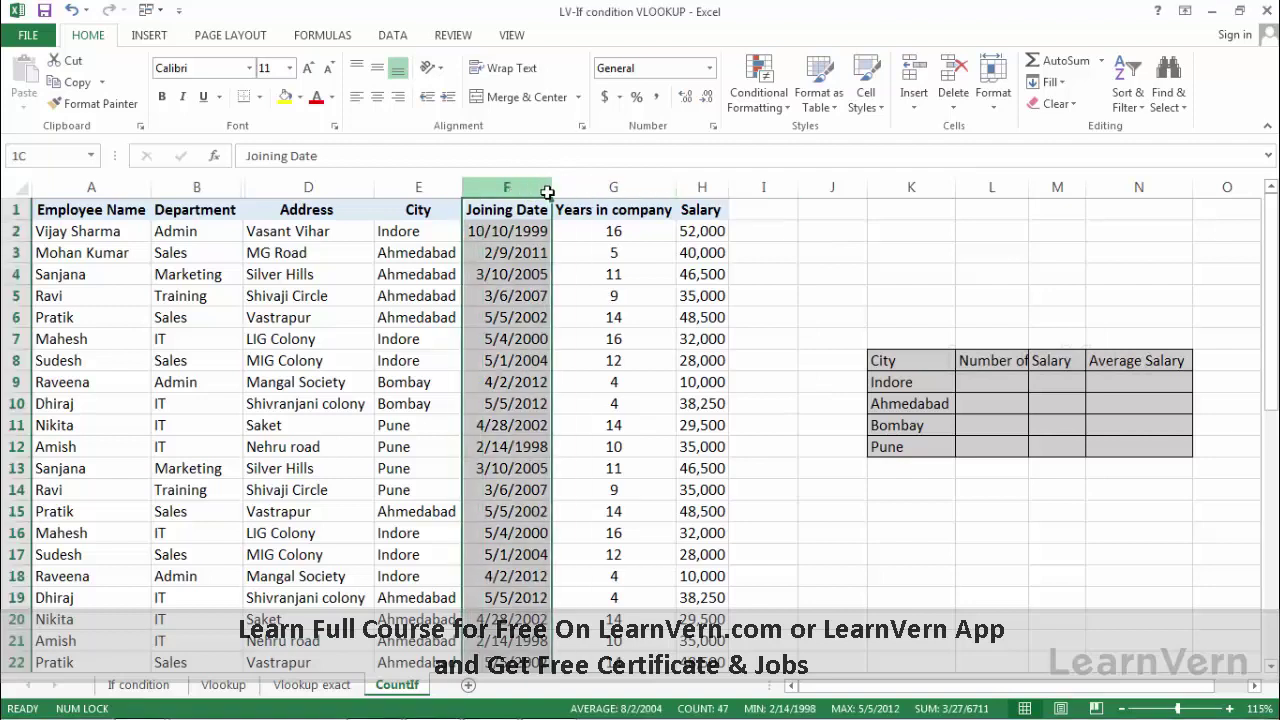
pyautogui.rightClick(604, 190)
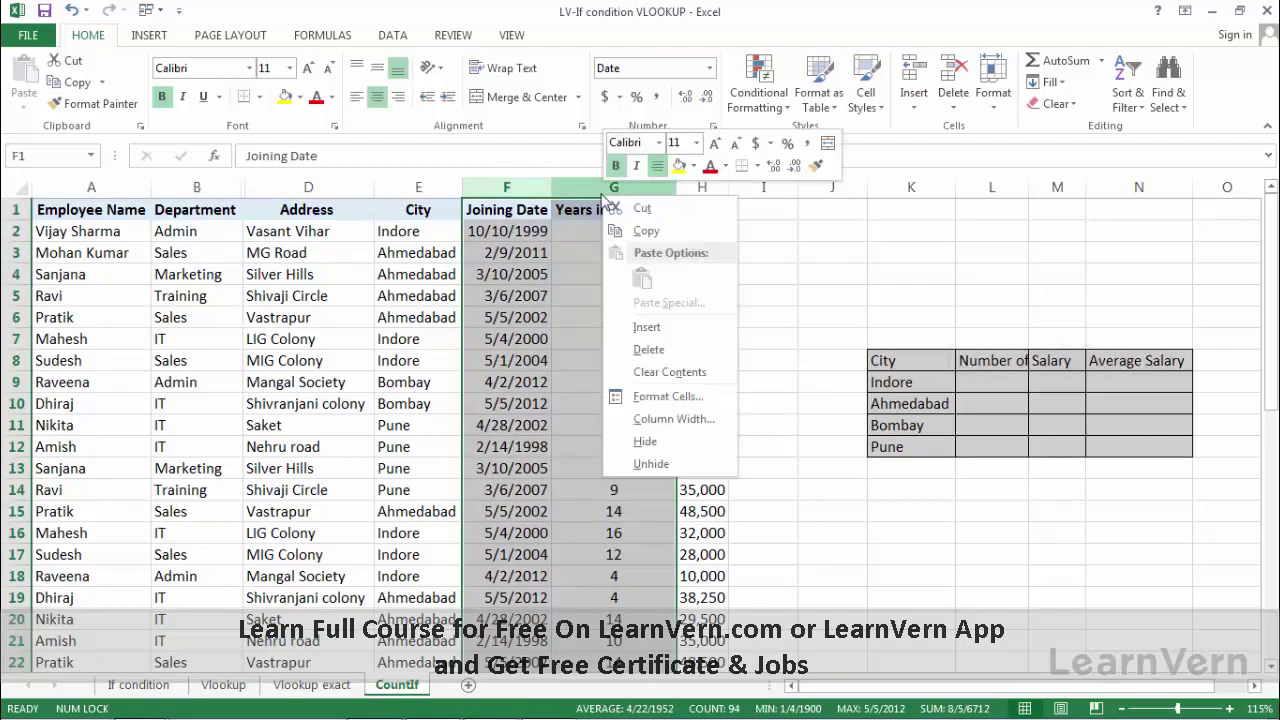
pyautogui.click(645, 441)
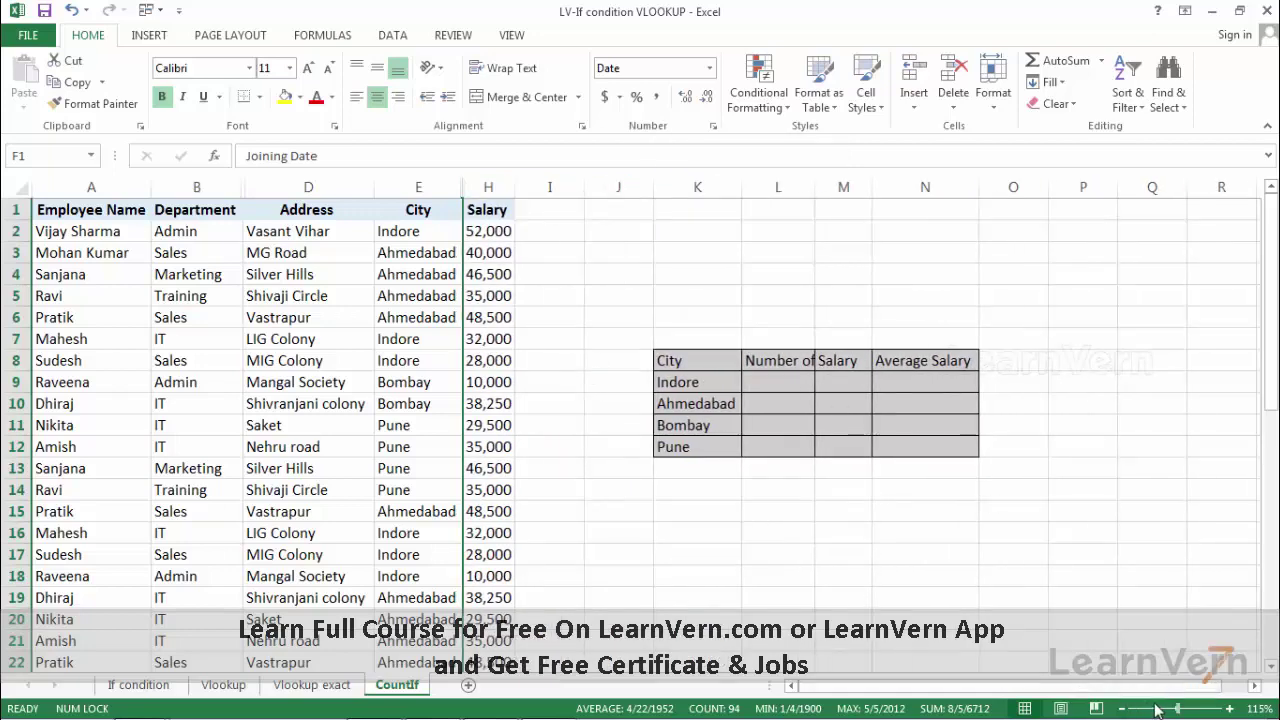
pyautogui.moveTo(1178, 710); pyautogui.dragTo(1181, 710)
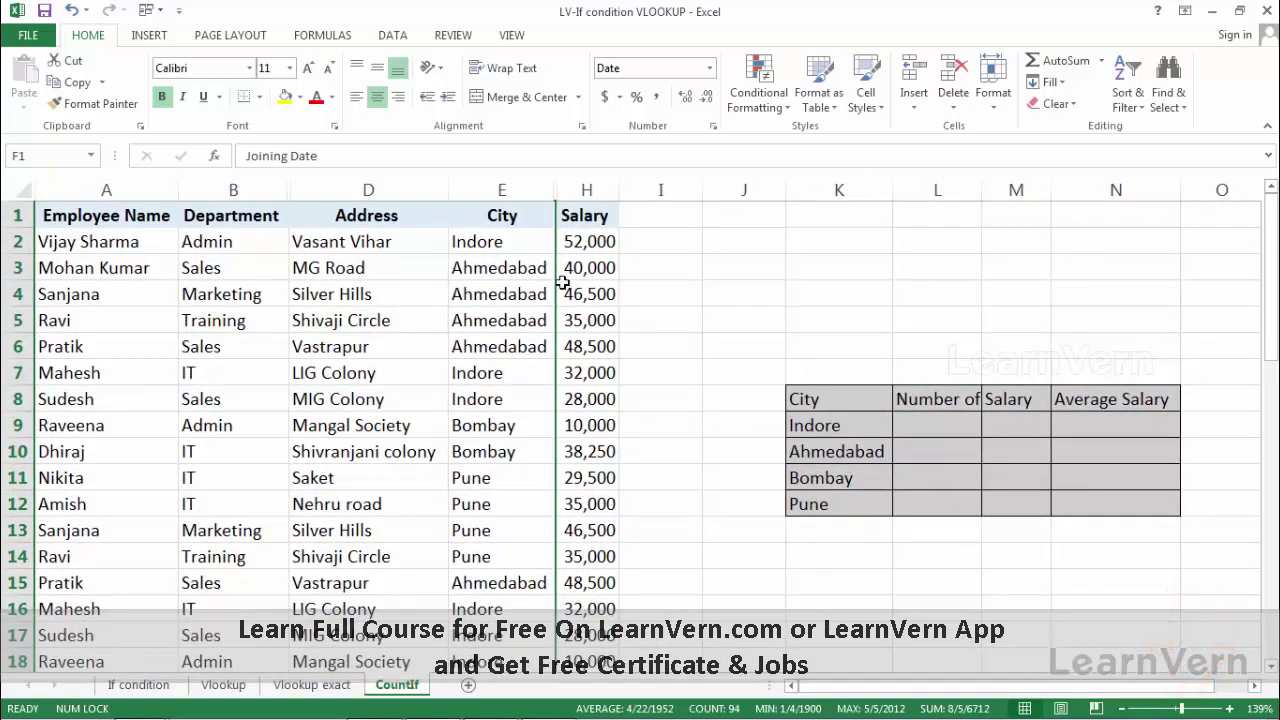
# Review the K8:K12 city labels and AutoFit column L to show 'Number of Employees'
pyautogui.click(590, 245)
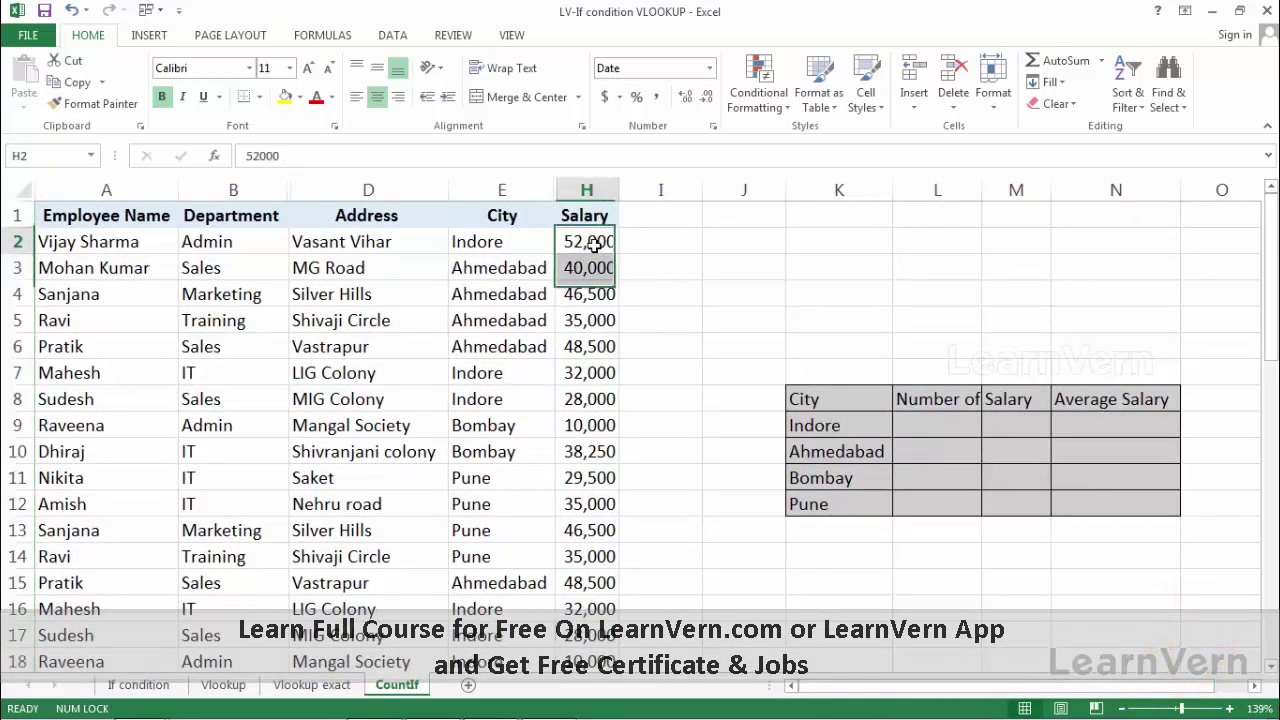
pyautogui.click(838, 398)
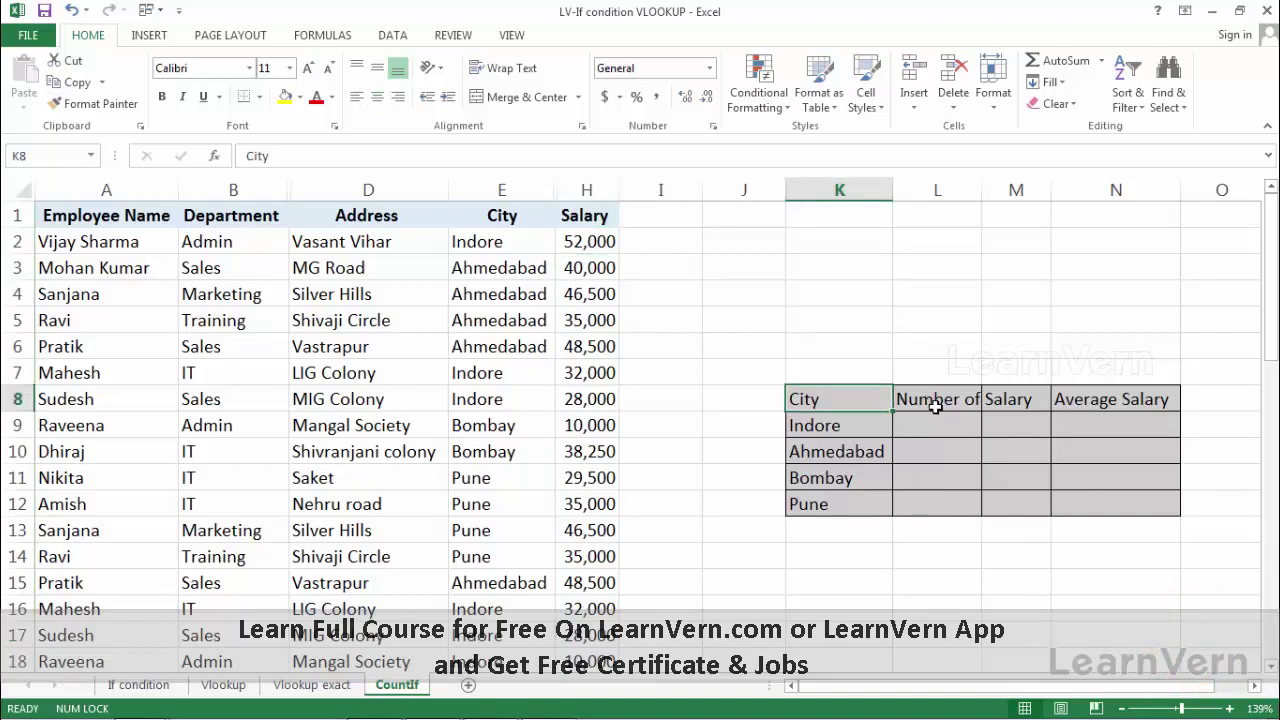
pyautogui.click(836, 429)
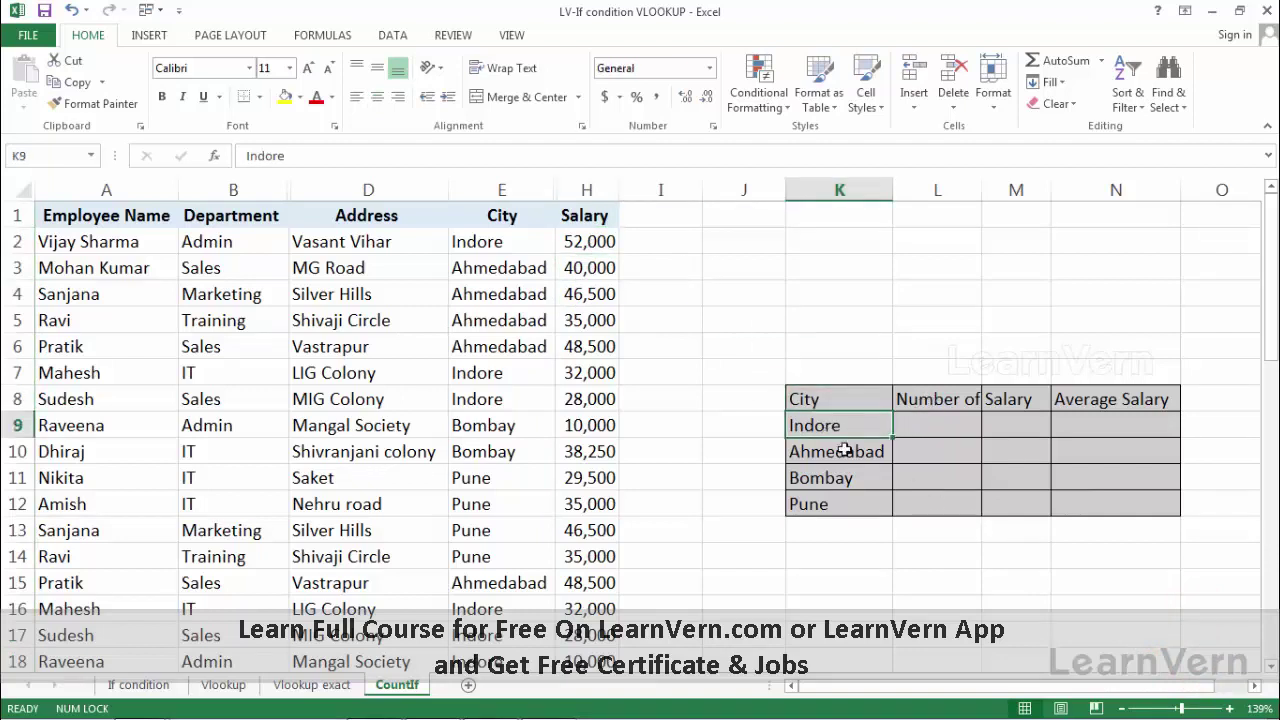
pyautogui.click(852, 455)
pyautogui.click(858, 478)
pyautogui.click(857, 505)
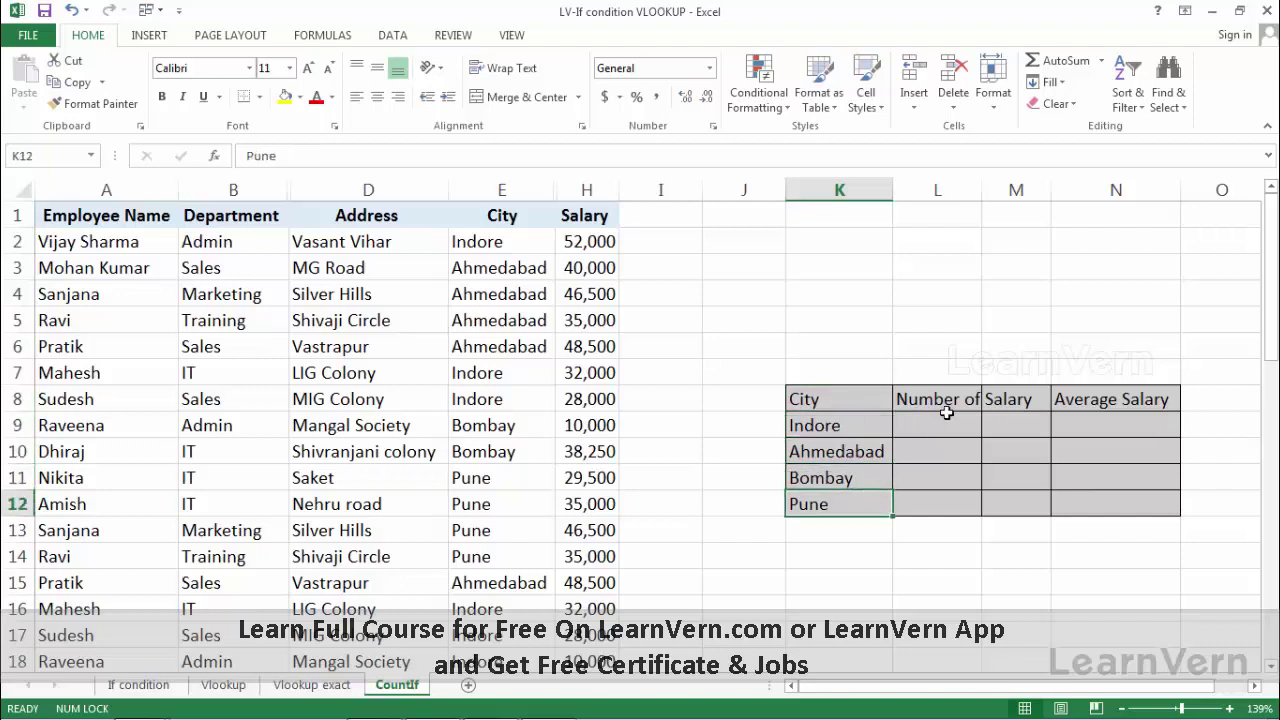
pyautogui.doubleClick(983, 179)
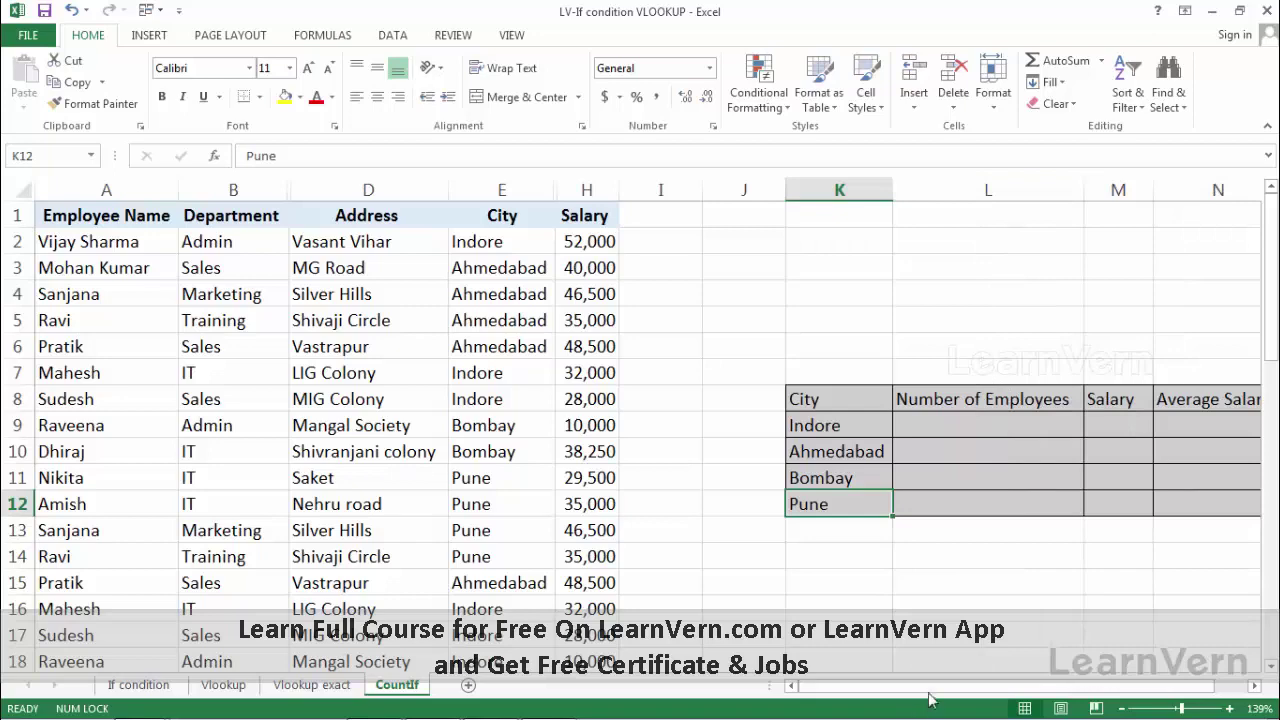
pyautogui.moveTo(930, 698); pyautogui.dragTo(950, 698)
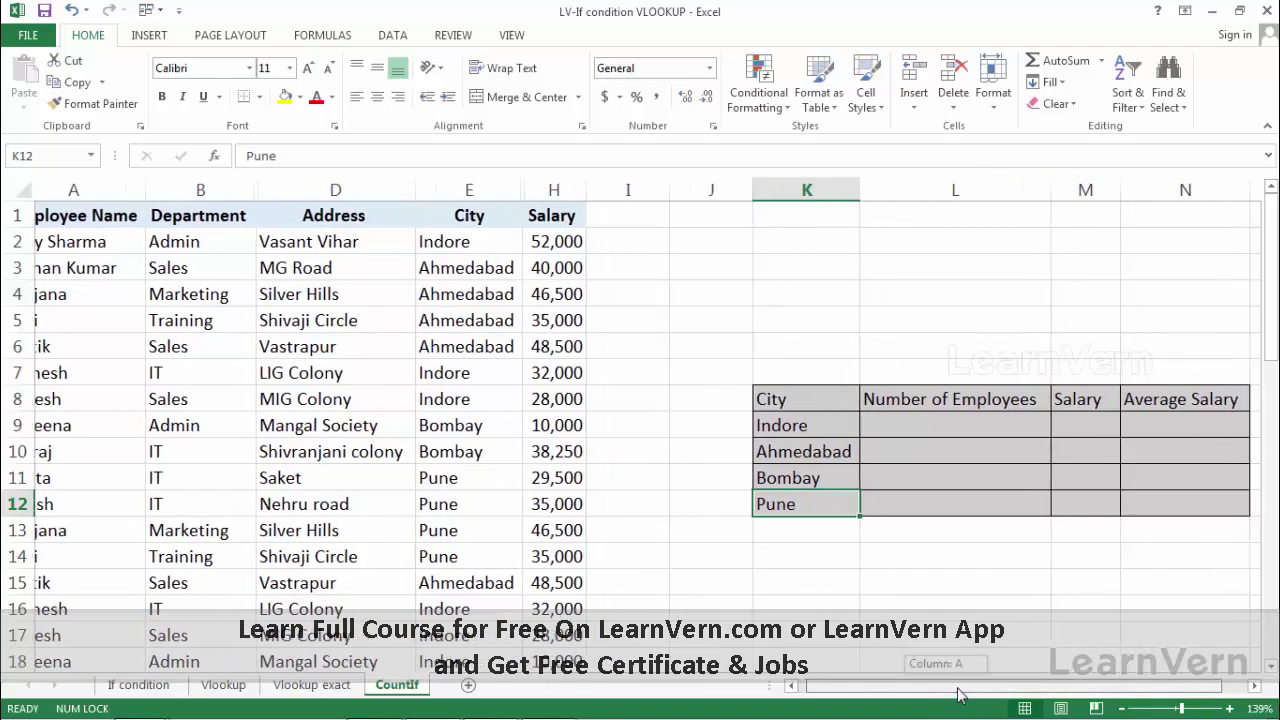
# Enter =COUNTIF(E:E,K9) in L9, giving an Indore employee count of 14
pyautogui.click(914, 430)
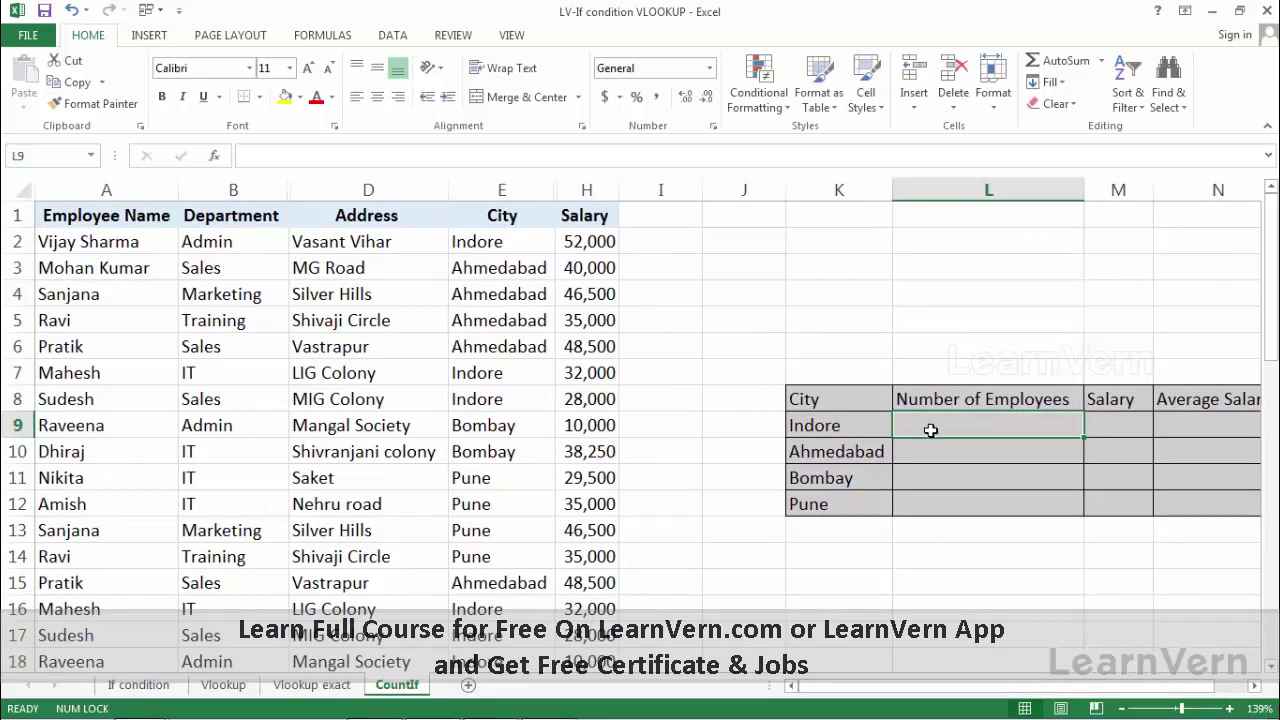
pyautogui.write('=')
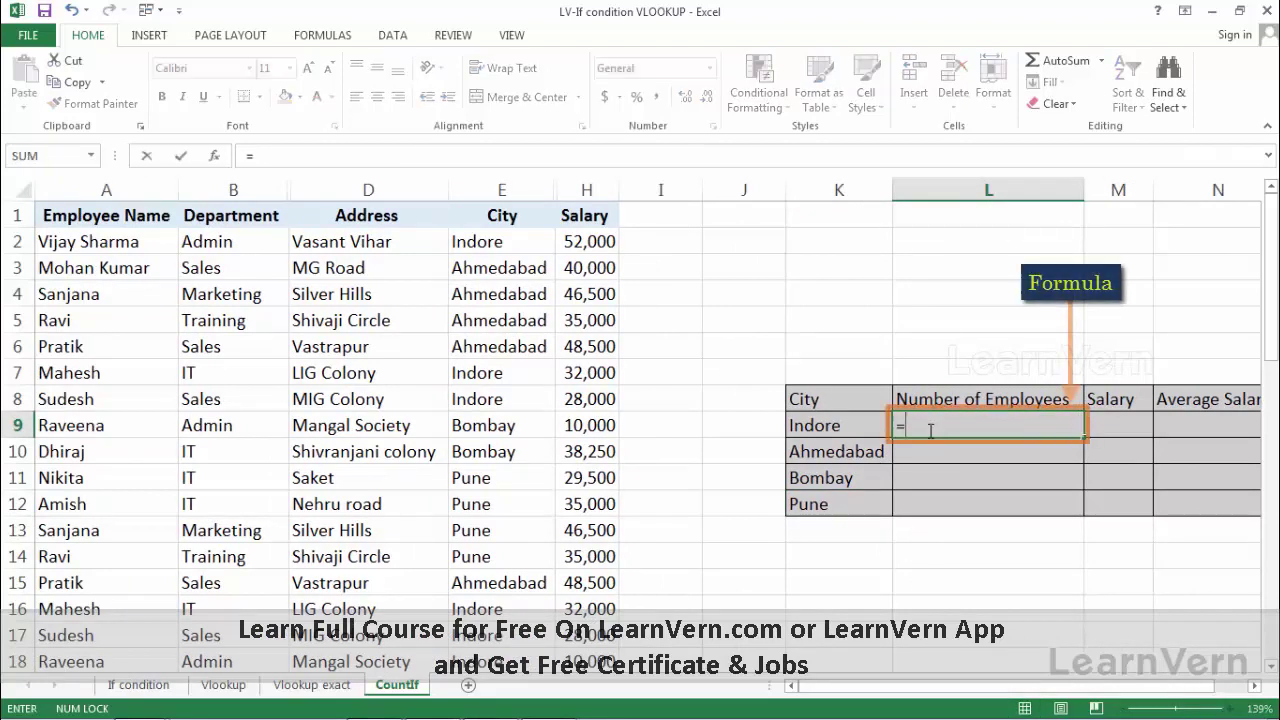
pyautogui.write('count')
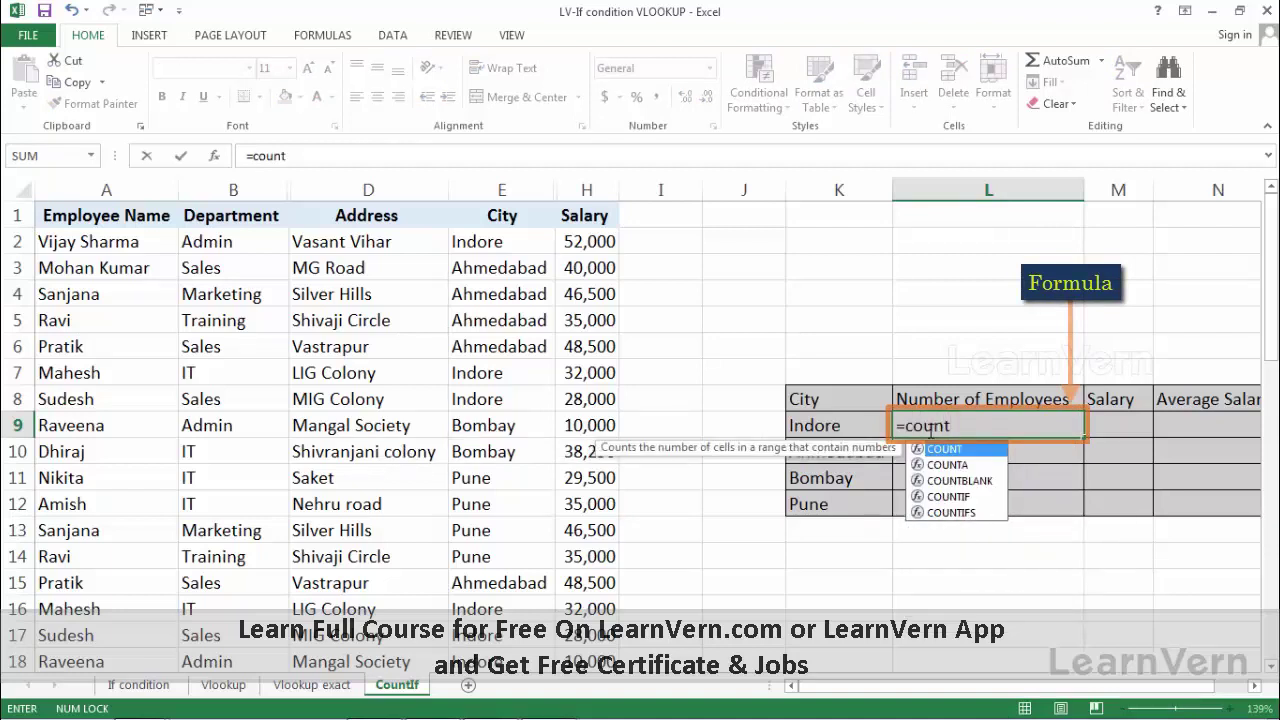
pyautogui.write('if')
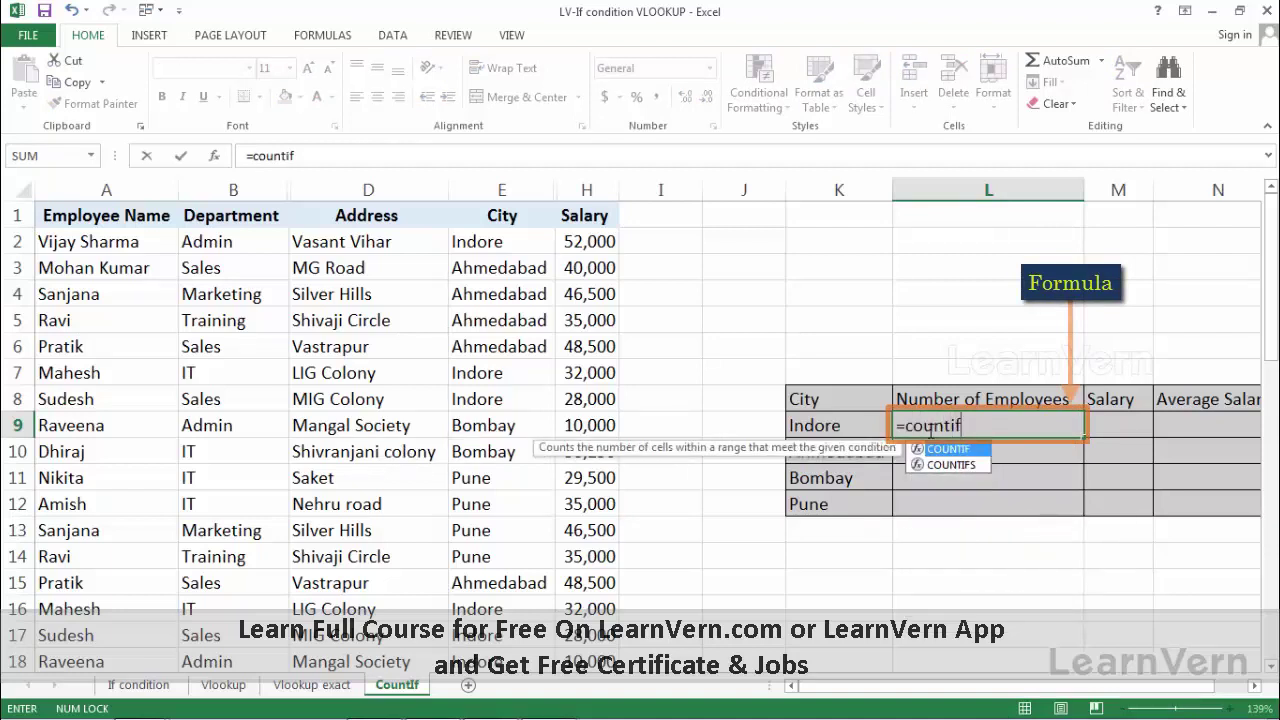
pyautogui.write('(')
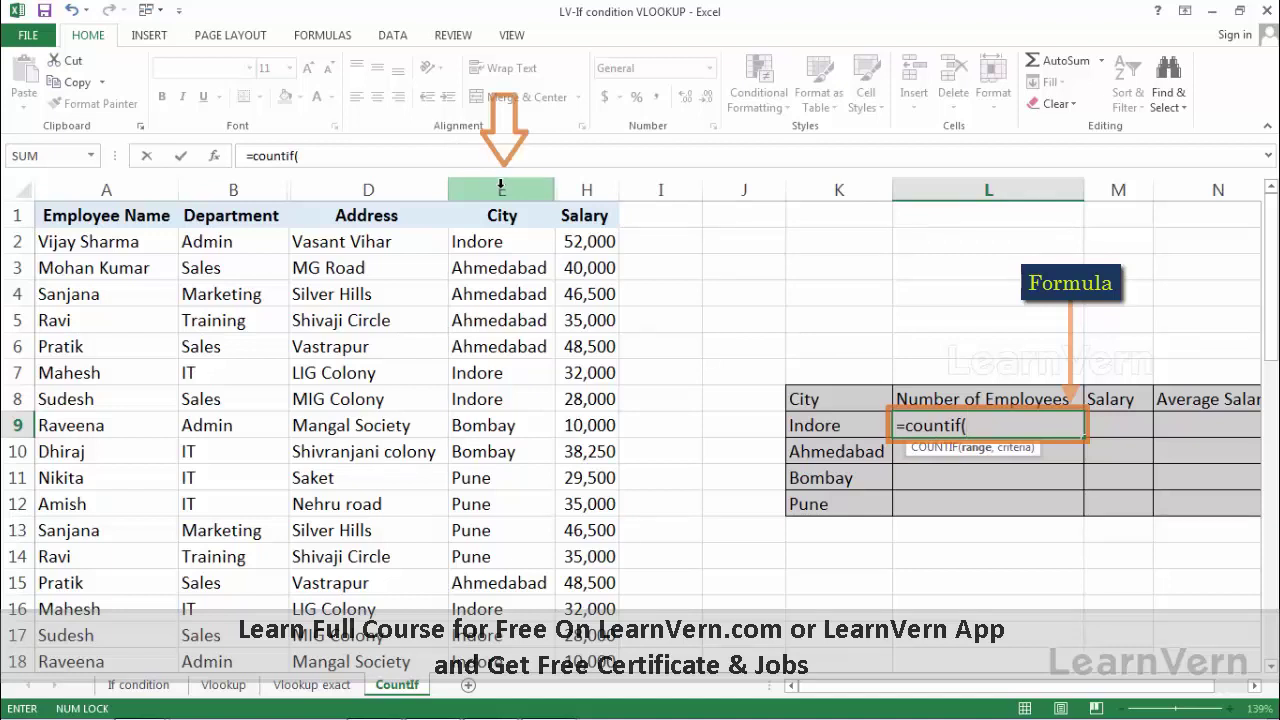
pyautogui.click(497, 190)
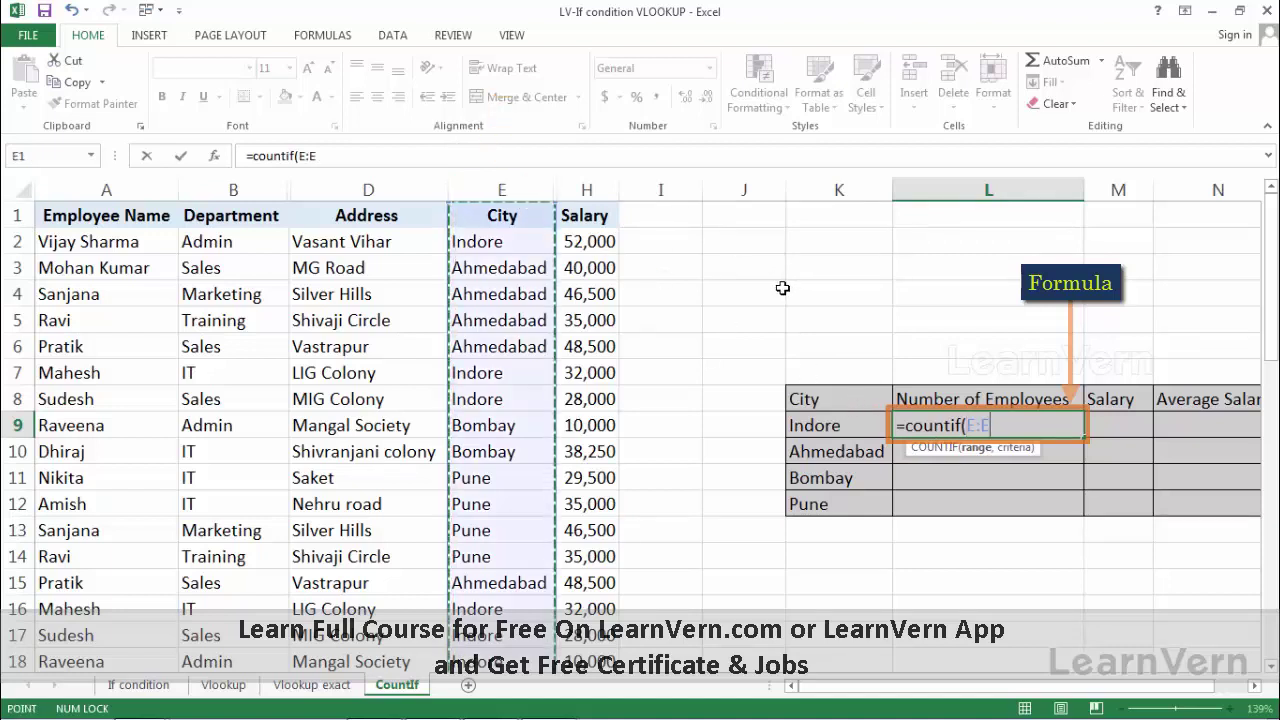
pyautogui.write(',')
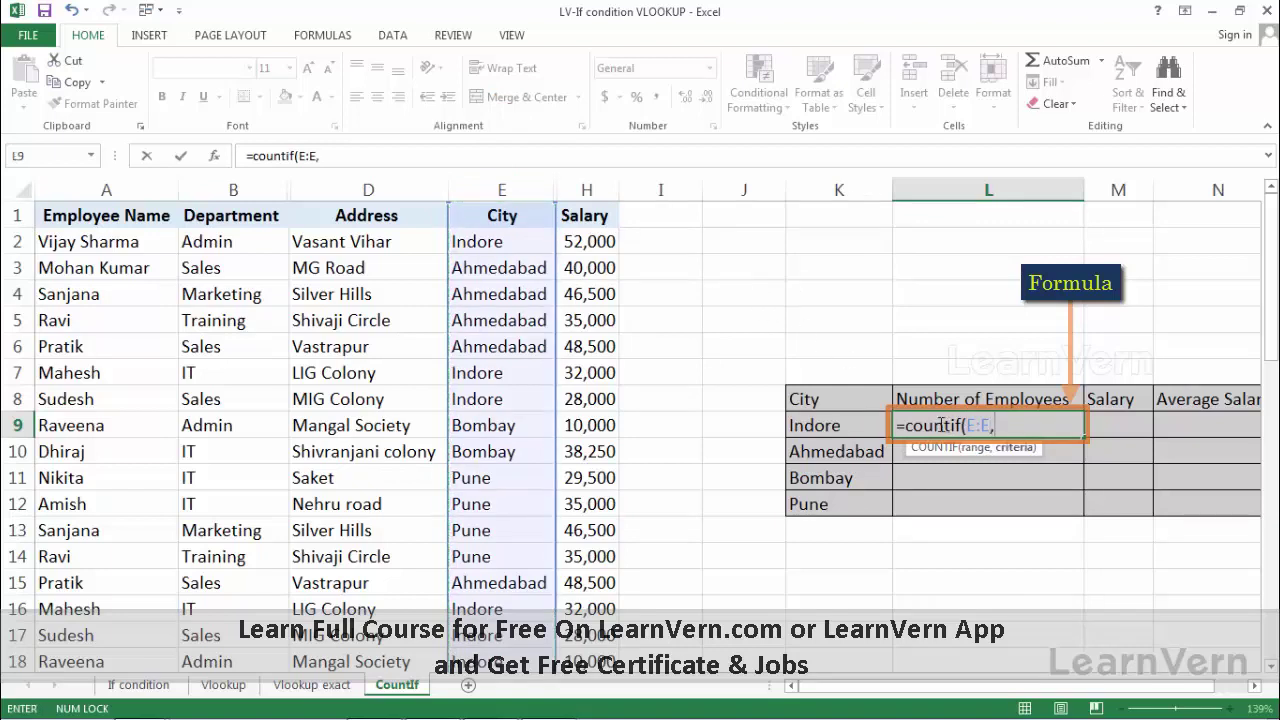
pyautogui.click(834, 425)
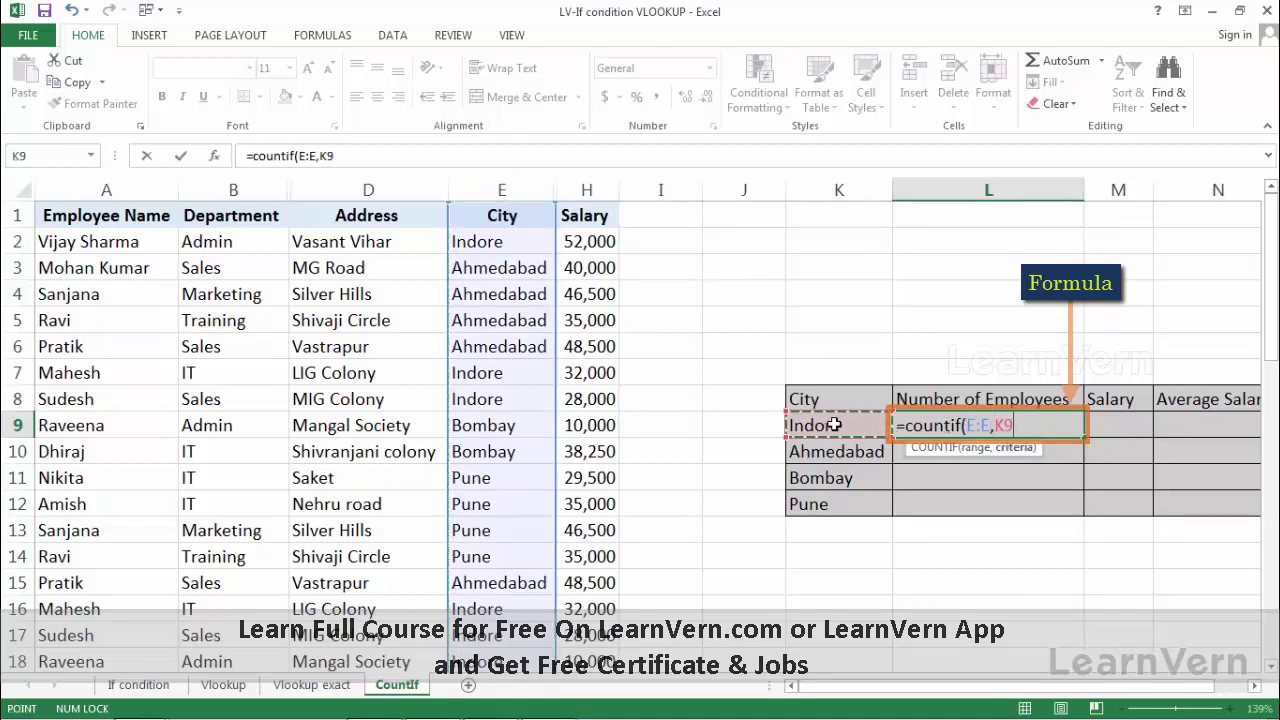
pyautogui.press('Return')
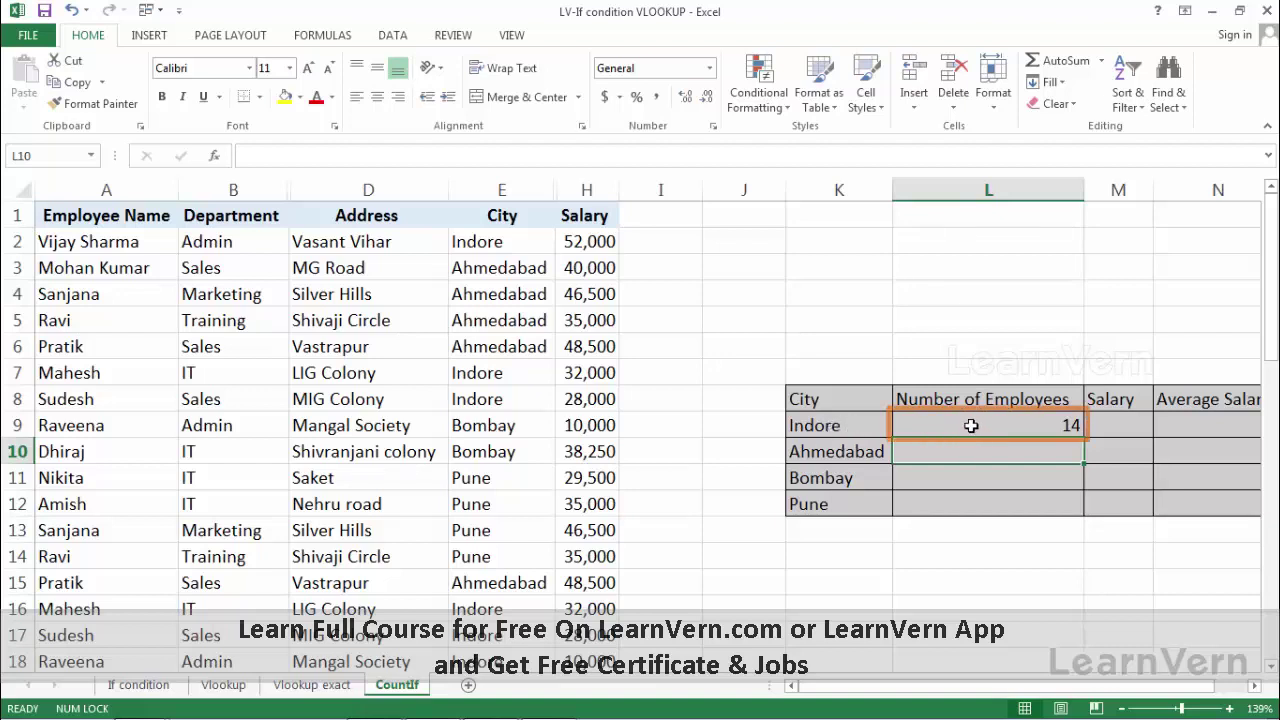
pyautogui.click(1038, 427)
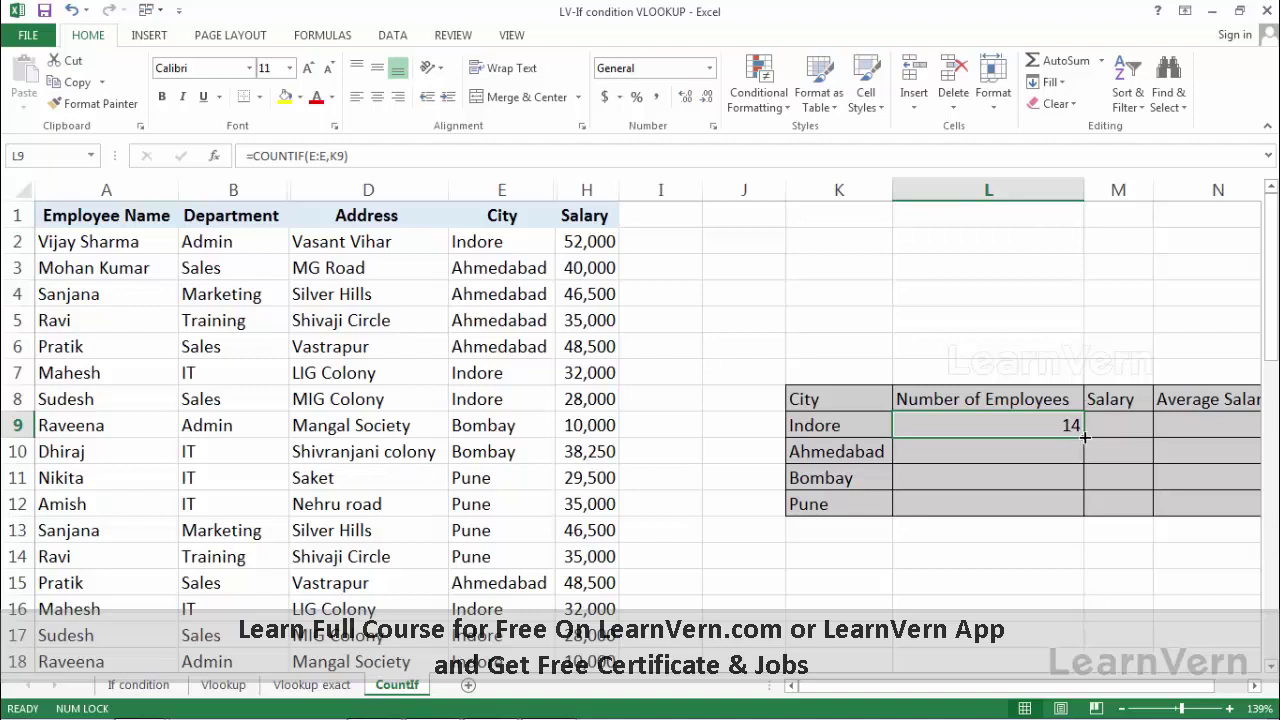
# Fill the count formula down to L10:L12 (15, 5, 12) and recheck L9's formula
pyautogui.doubleClick(1082, 437)
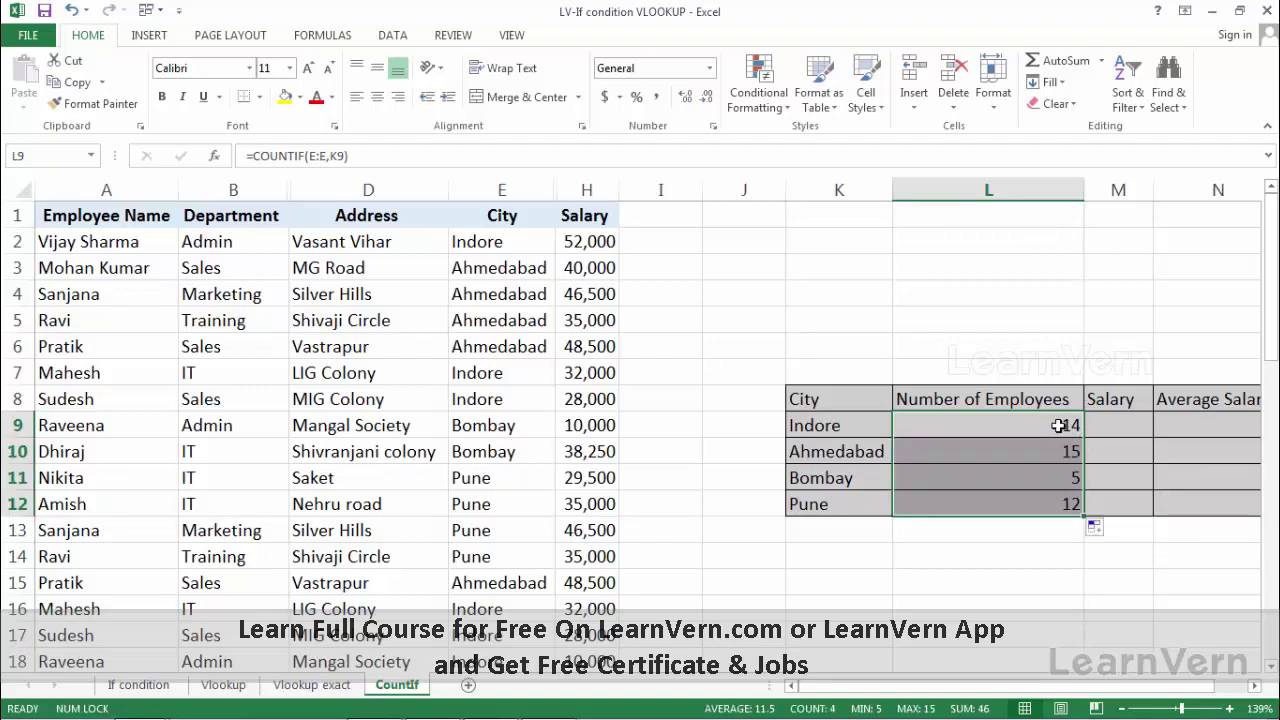
pyautogui.doubleClick(1056, 424)
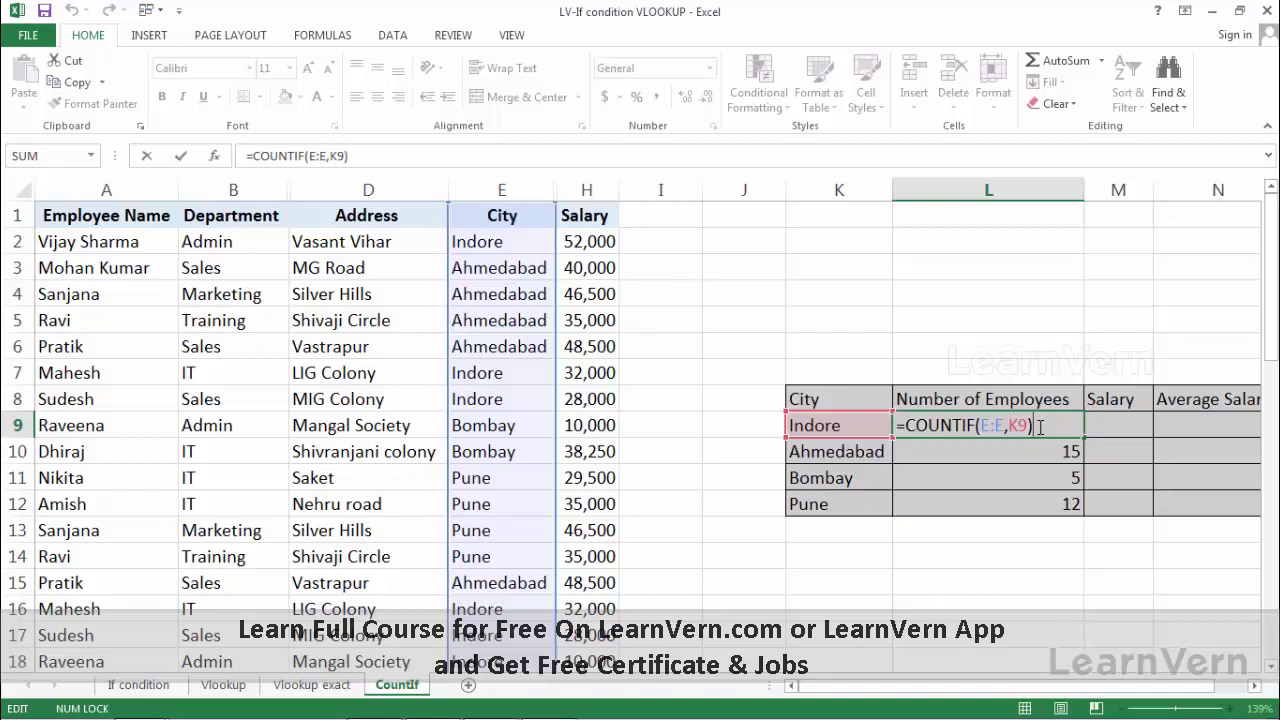
pyautogui.press('Return')
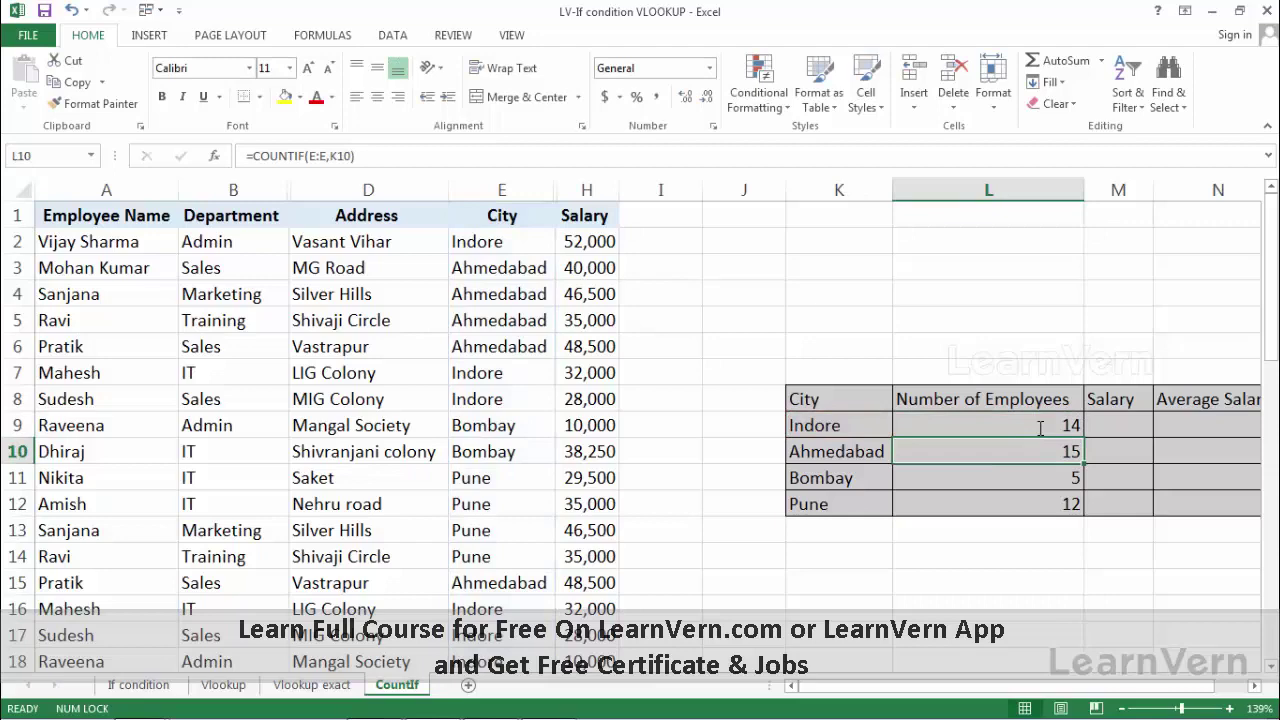
pyautogui.press('Down')
pyautogui.press('Down')
pyautogui.moveTo(1001, 684); pyautogui.dragTo(1026, 524)
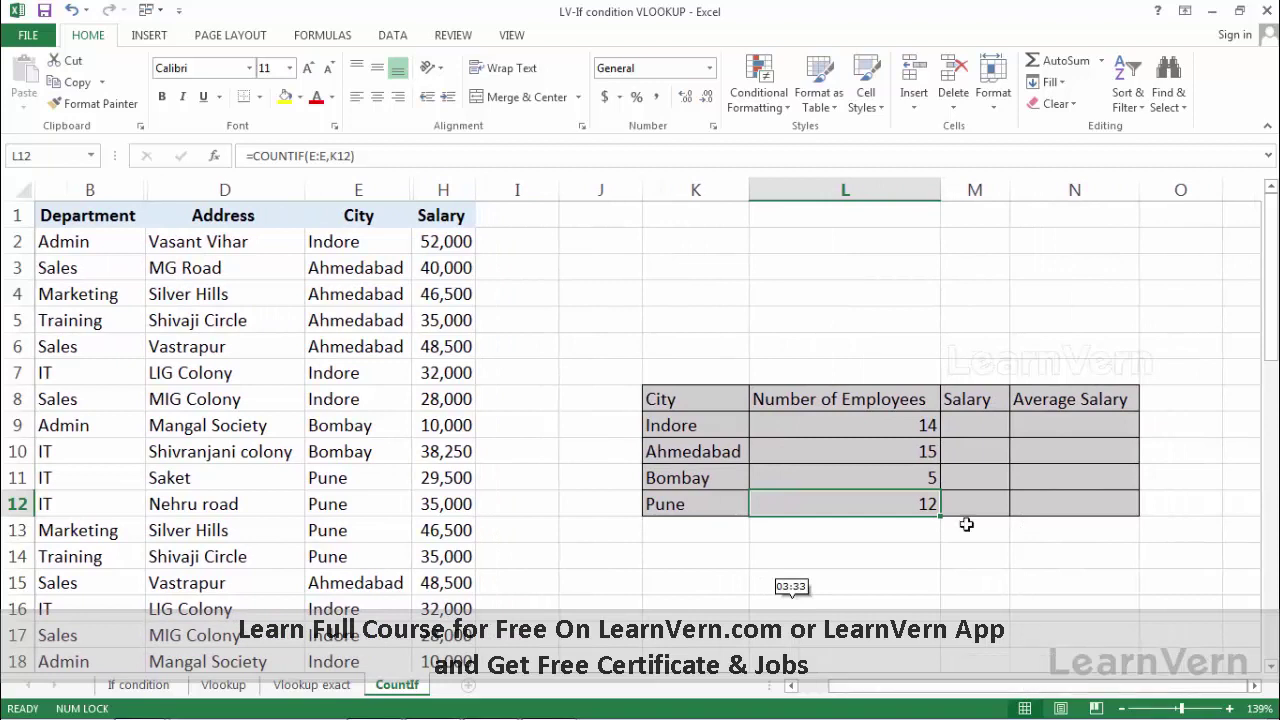
# Narrow column L and enter =SUMIF(E:E,K9,H:H) in M9, giving 404000
pyautogui.click(963, 430)
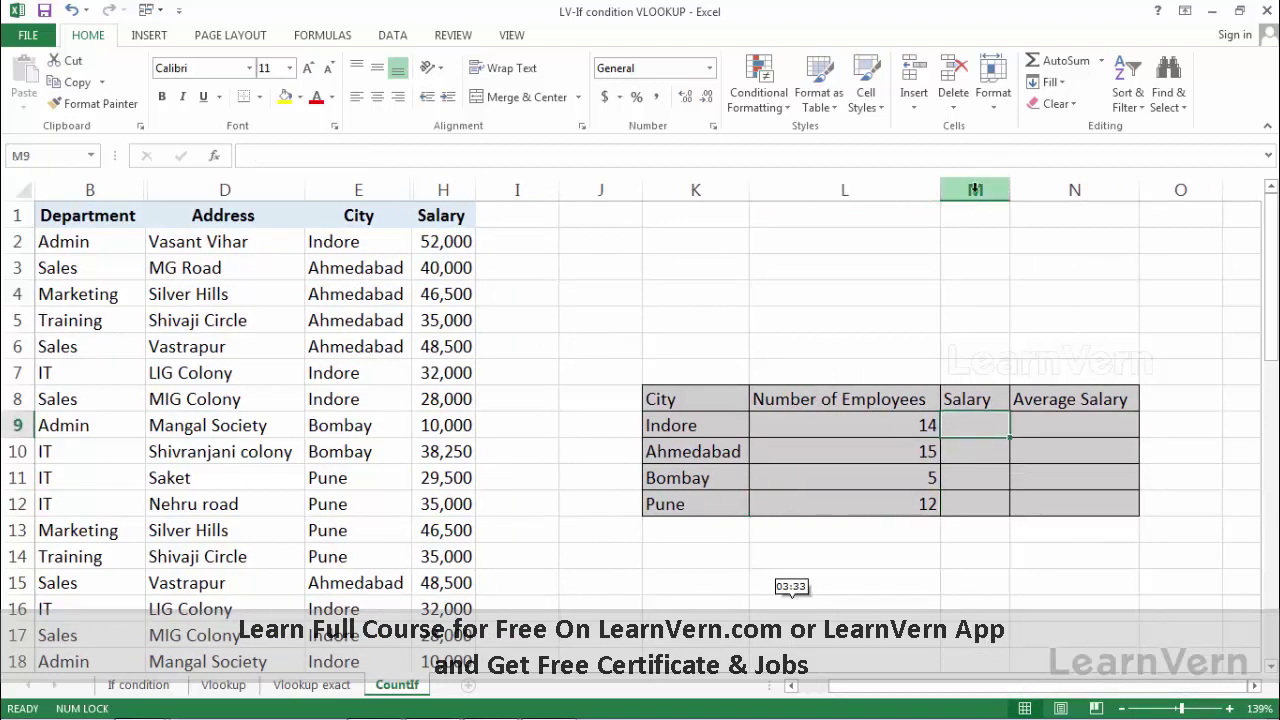
pyautogui.moveTo(939, 189)
pyautogui.mouseDown()
pyautogui.moveTo(896, 187)
pyautogui.moveTo(1034, 189)
pyautogui.mouseUp()
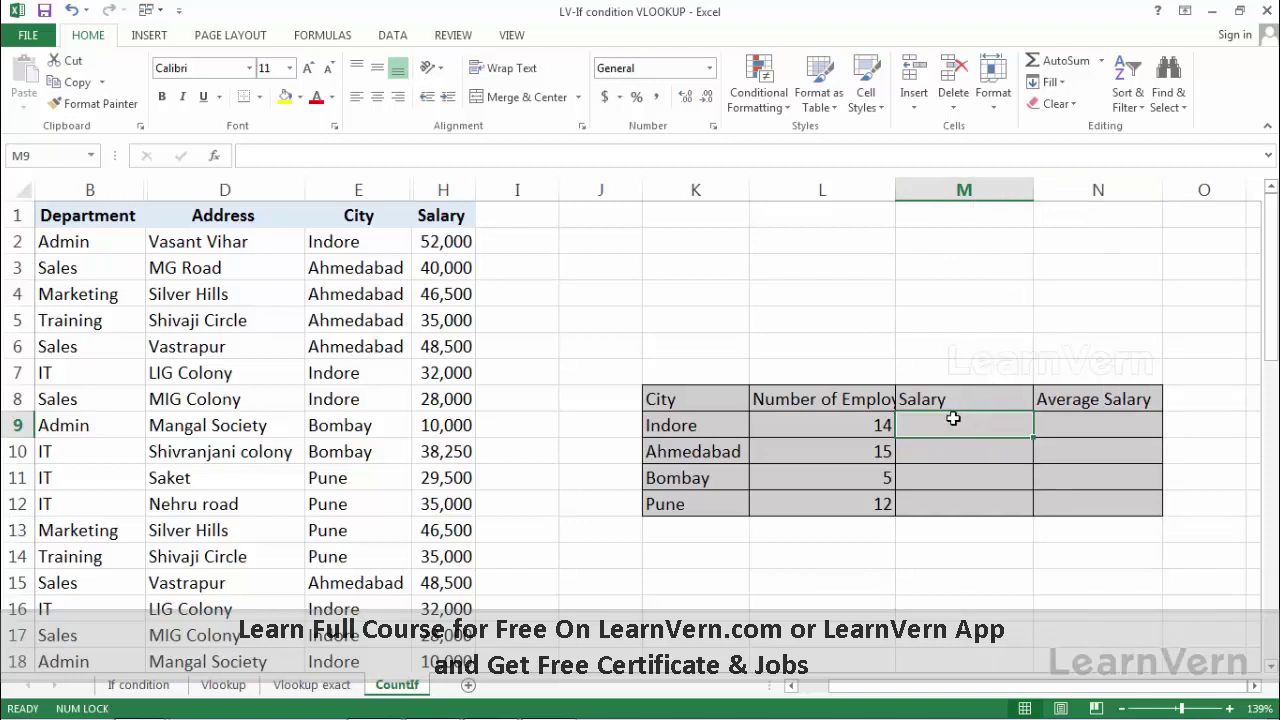
pyautogui.write('=')
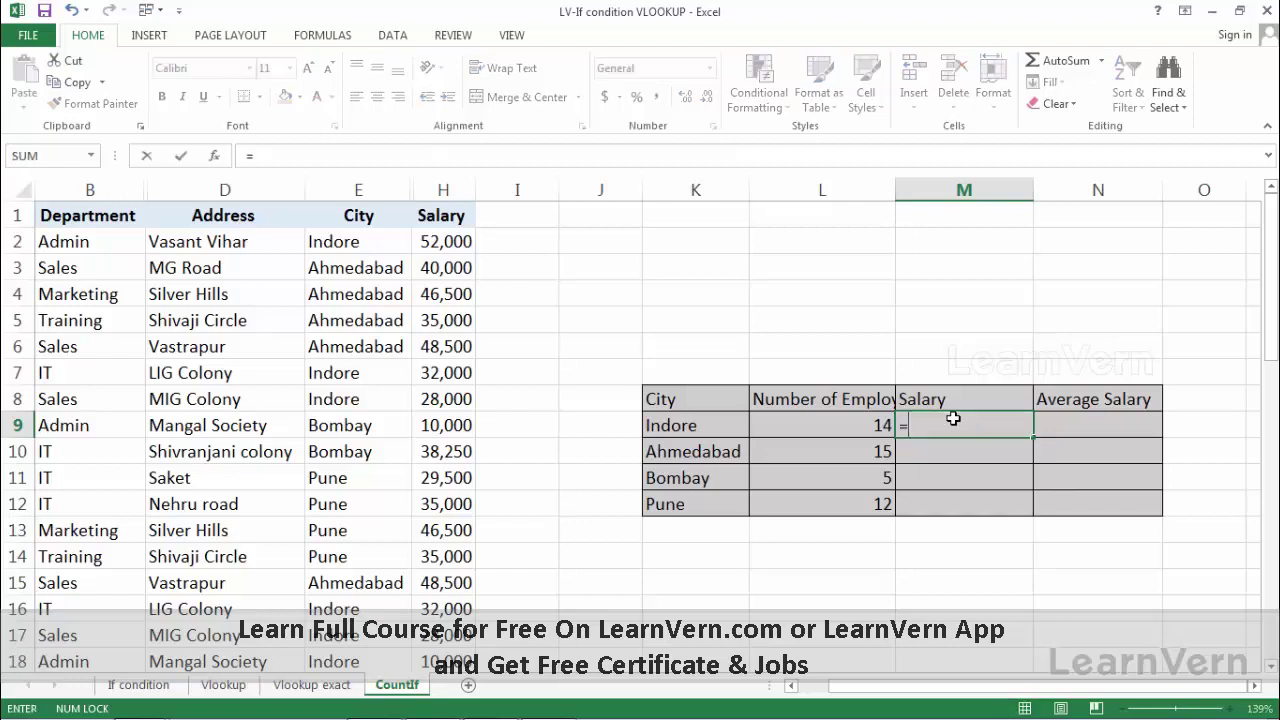
pyautogui.write('sum')
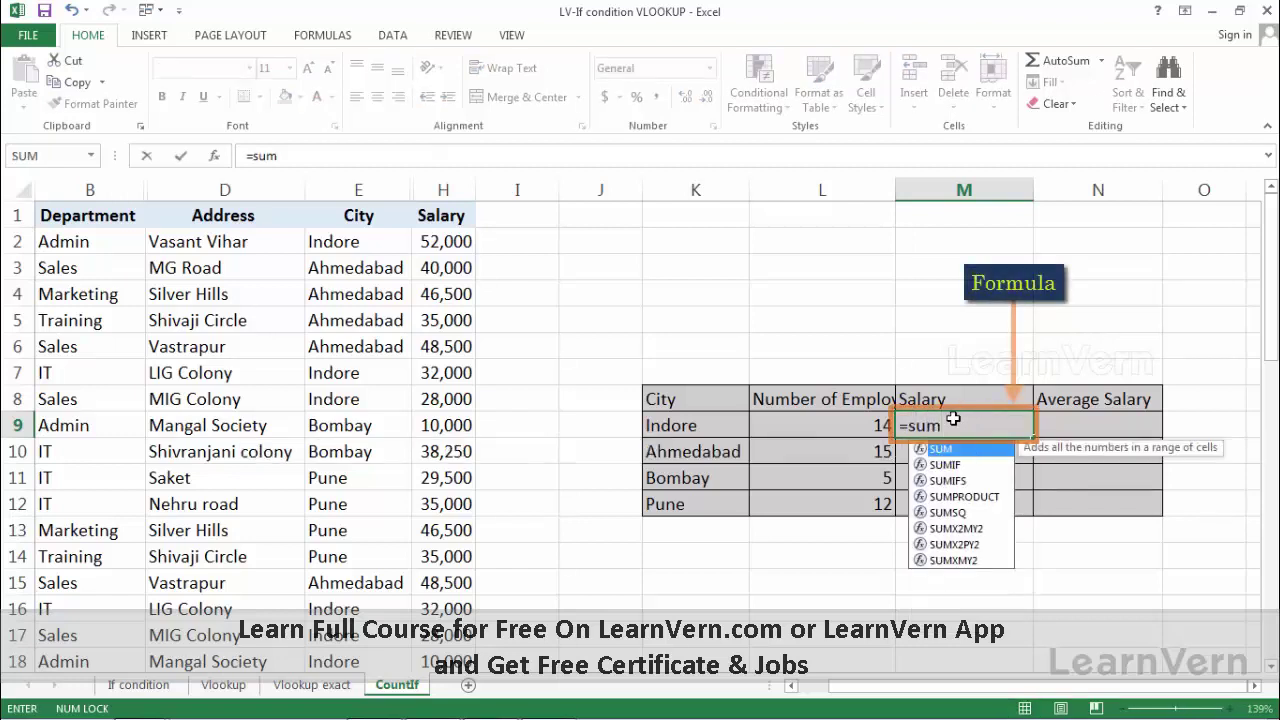
pyautogui.write('if')
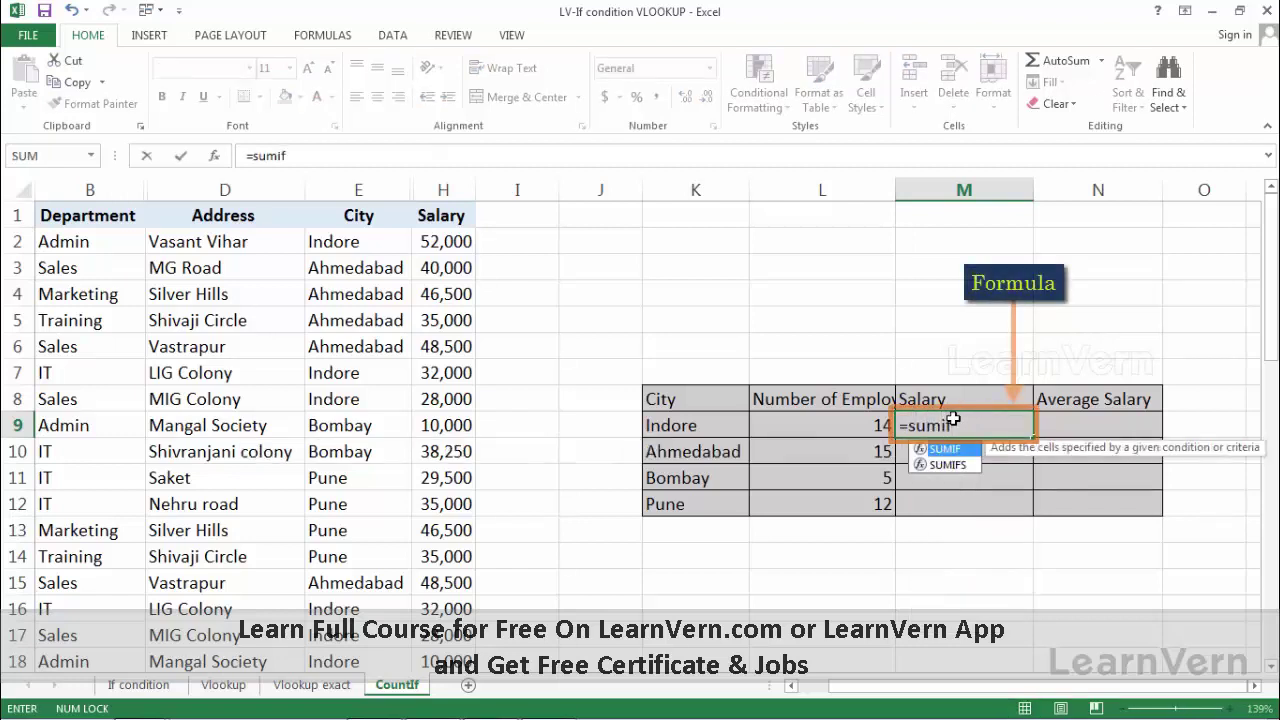
pyautogui.write('(')
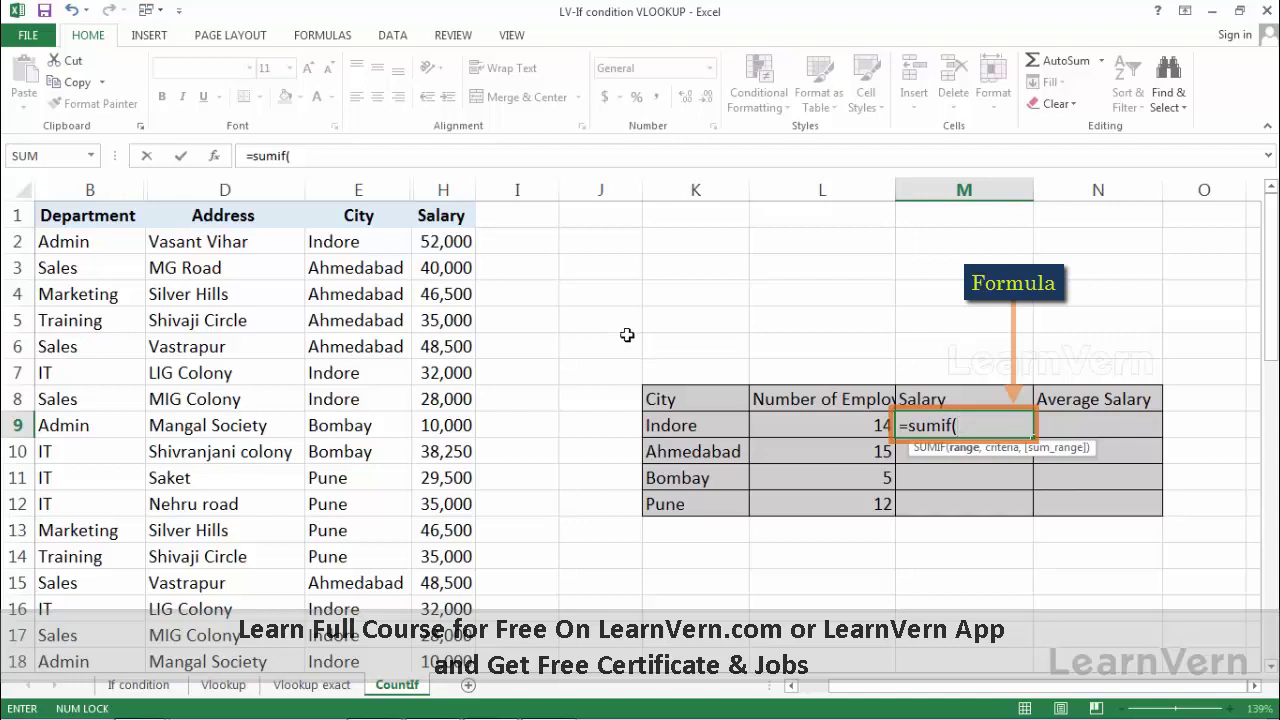
pyautogui.click(357, 187)
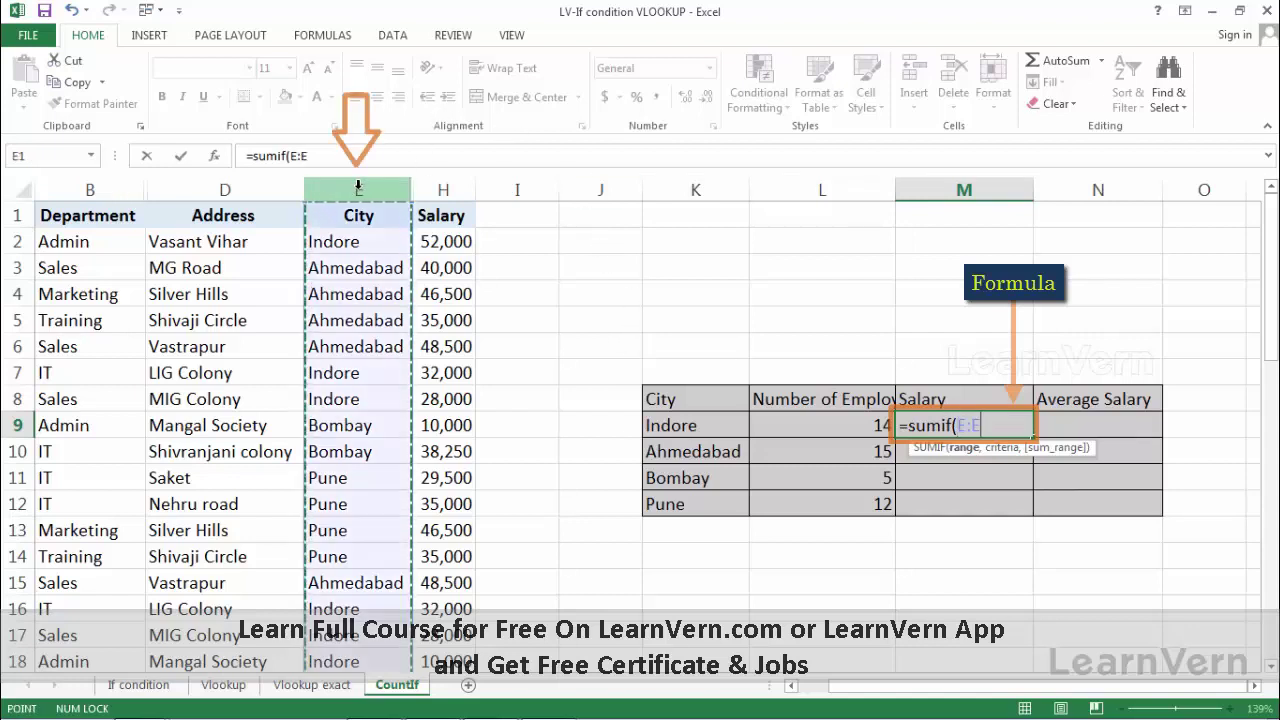
pyautogui.write(',')
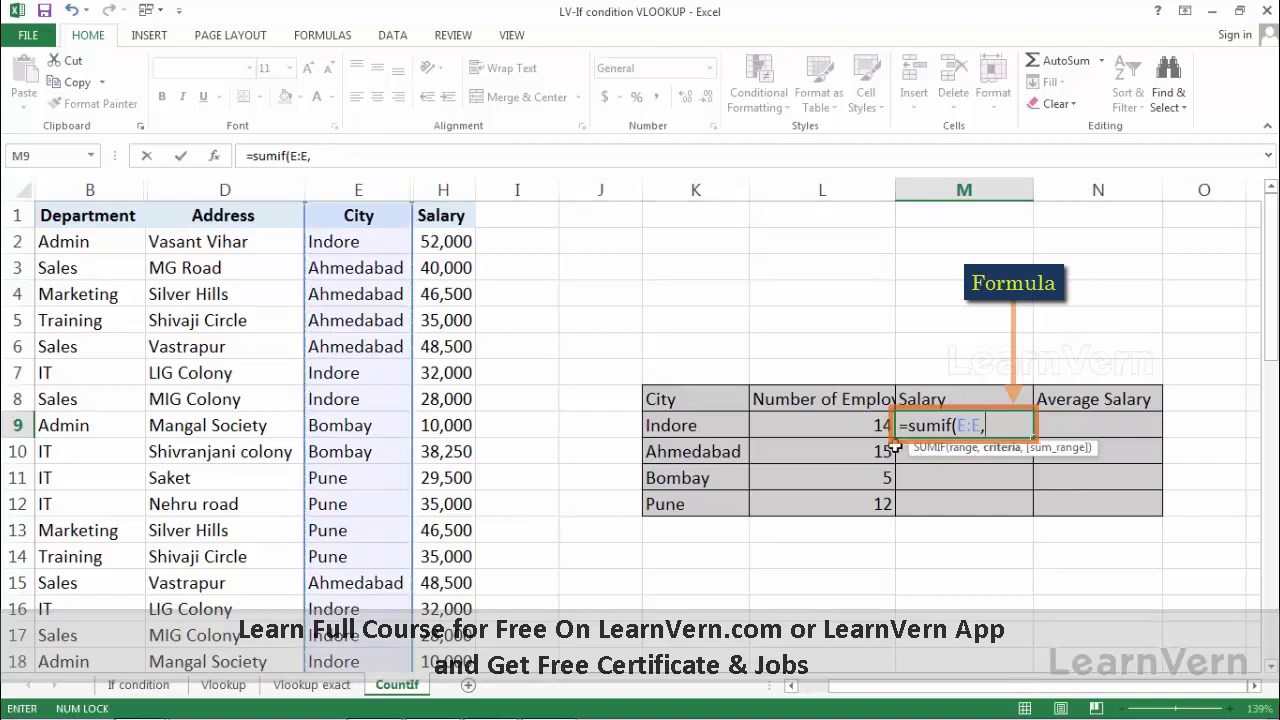
pyautogui.click(719, 424)
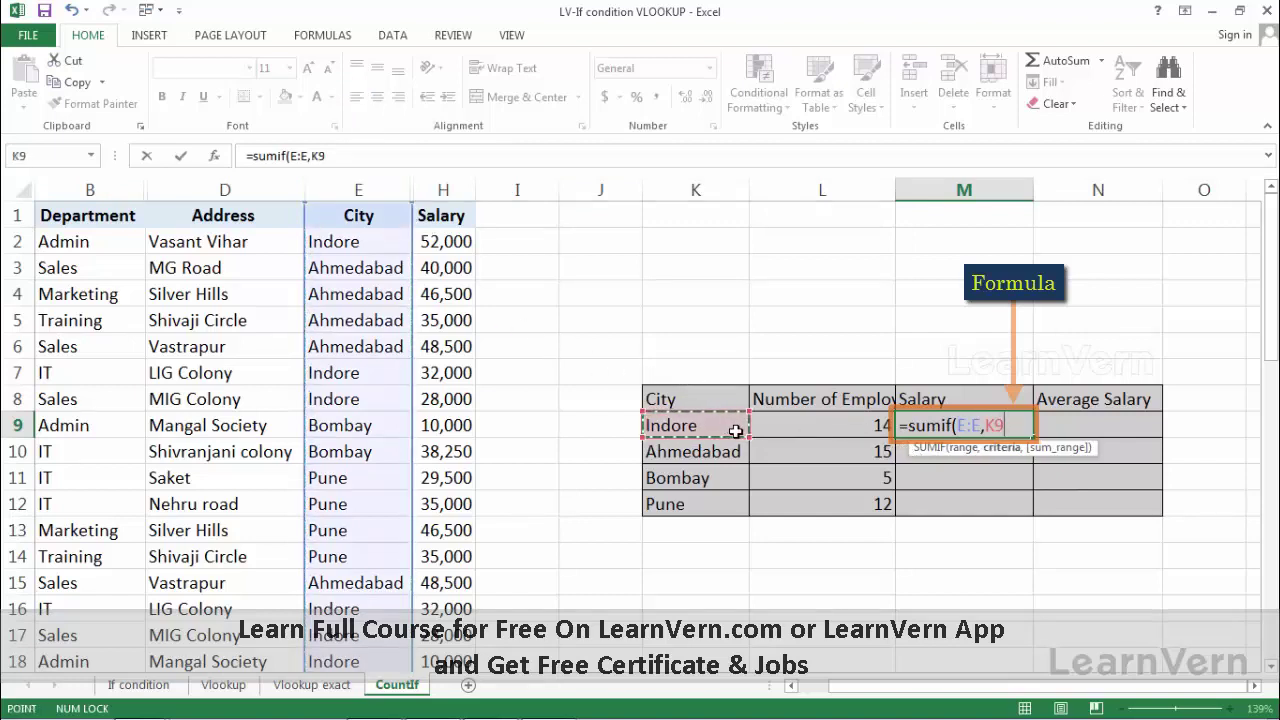
pyautogui.write(',')
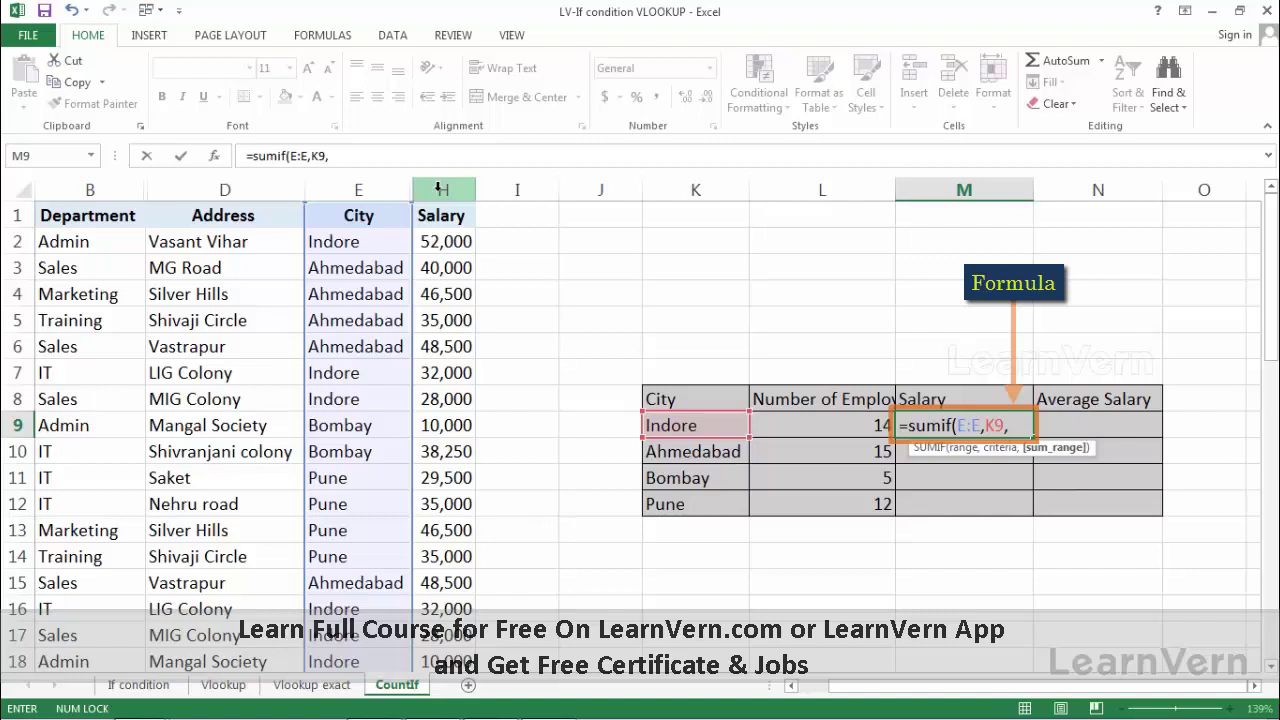
pyautogui.click(440, 189)
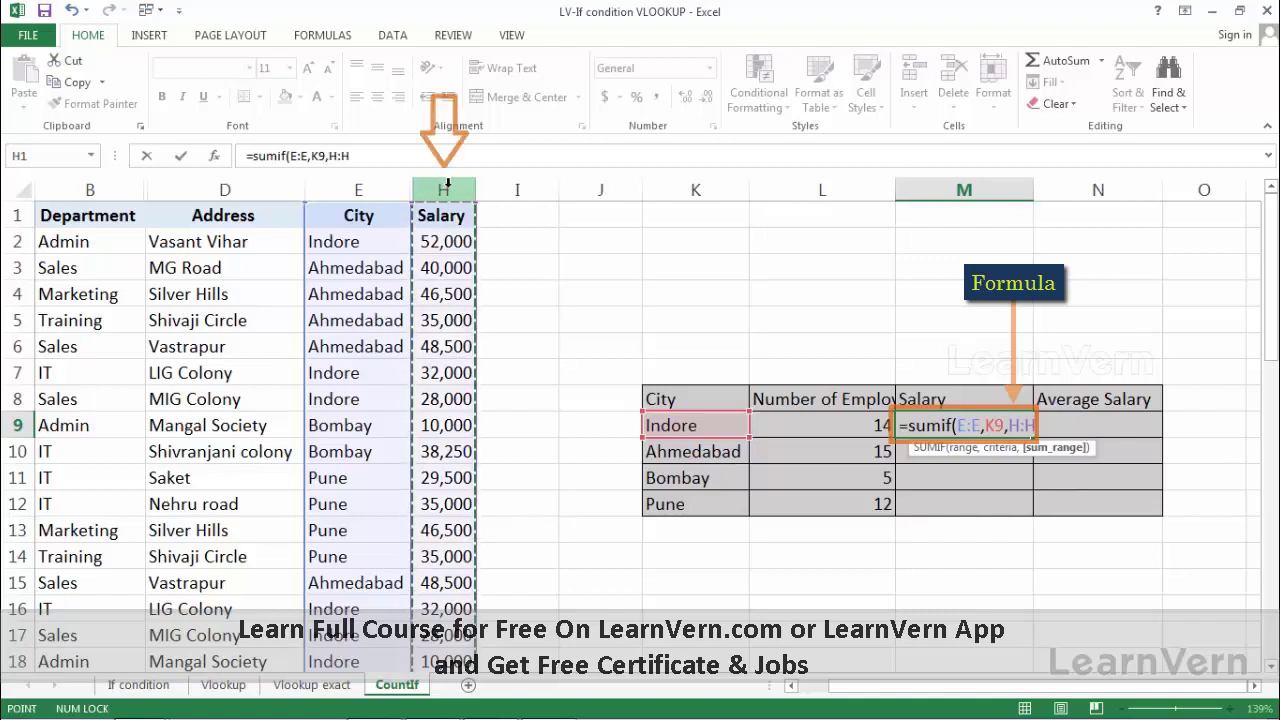
pyautogui.press('Return')
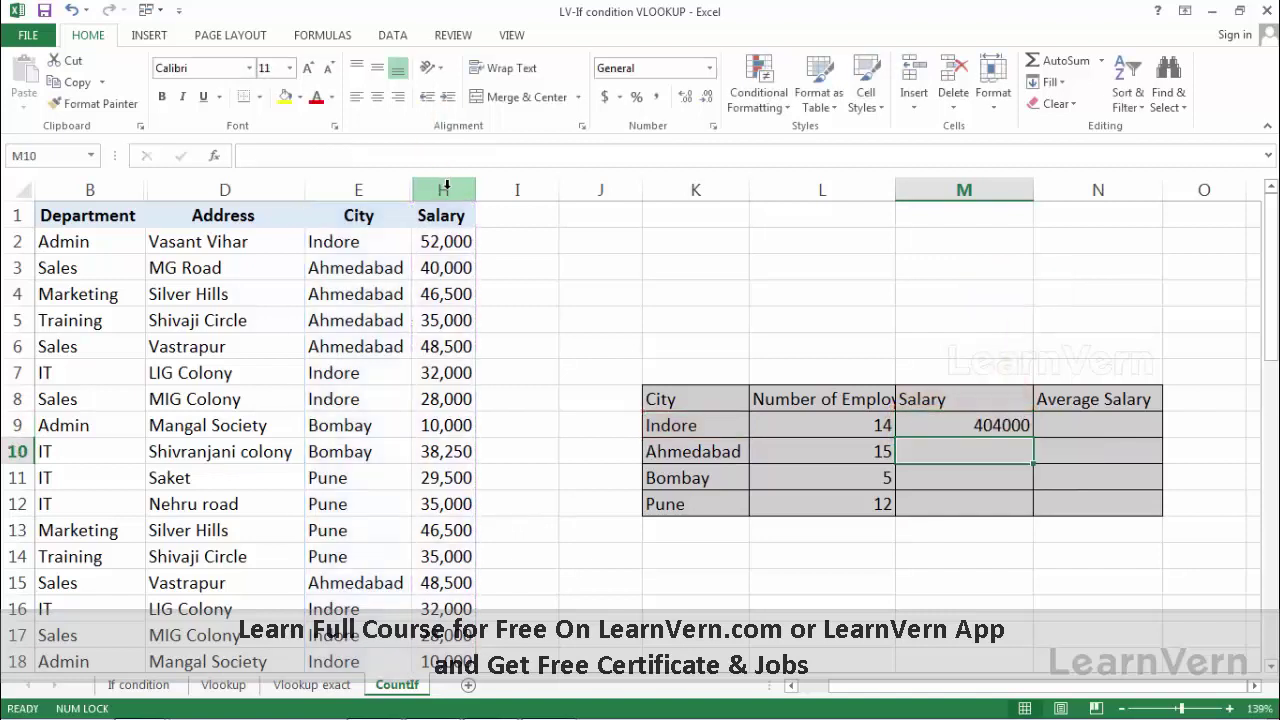
# Fill the SUMIF formula down to M12 (618000, 134750, 438000) and review the L9 and M9 formulas
pyautogui.click(986, 429)
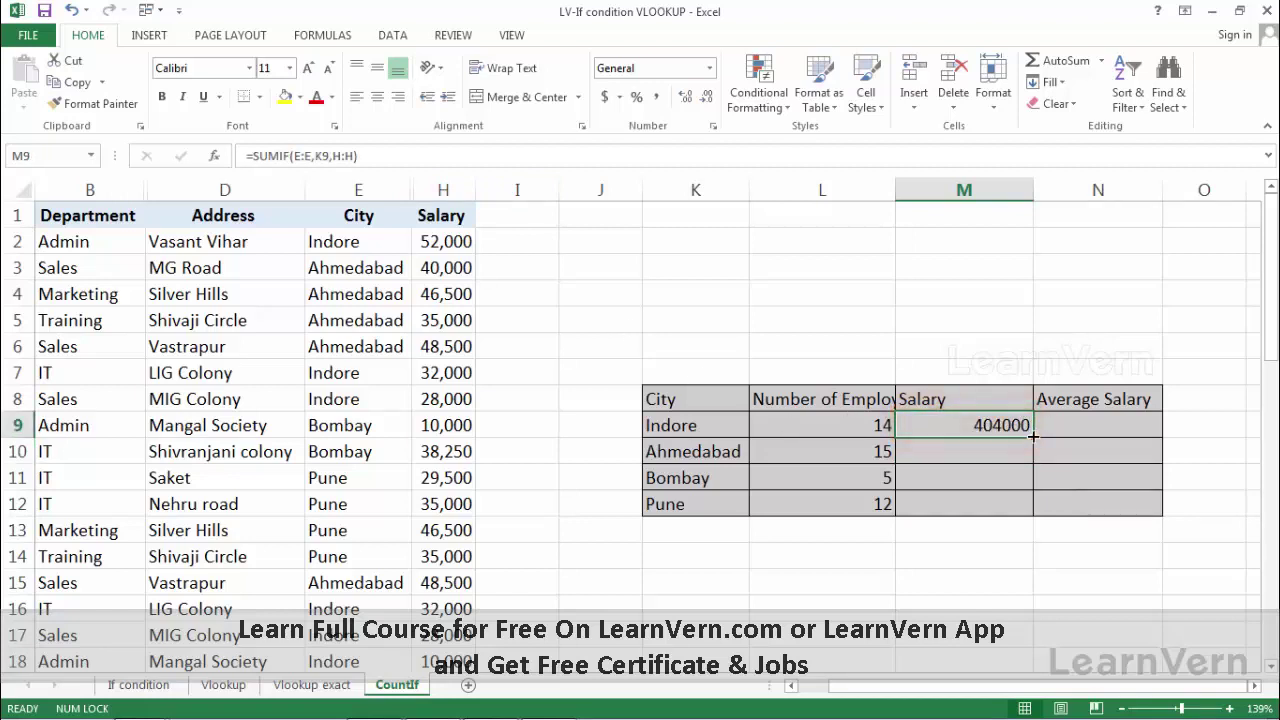
pyautogui.moveTo(1033, 436); pyautogui.dragTo(1036, 506)
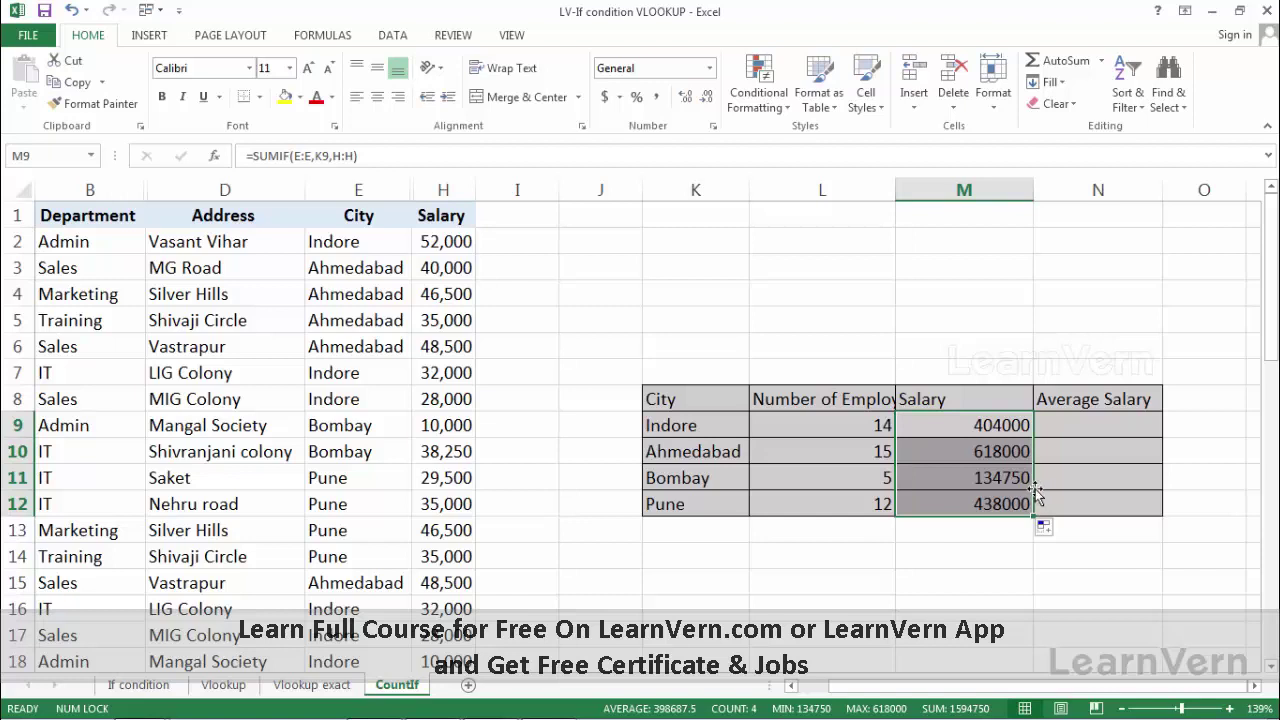
pyautogui.click(853, 427)
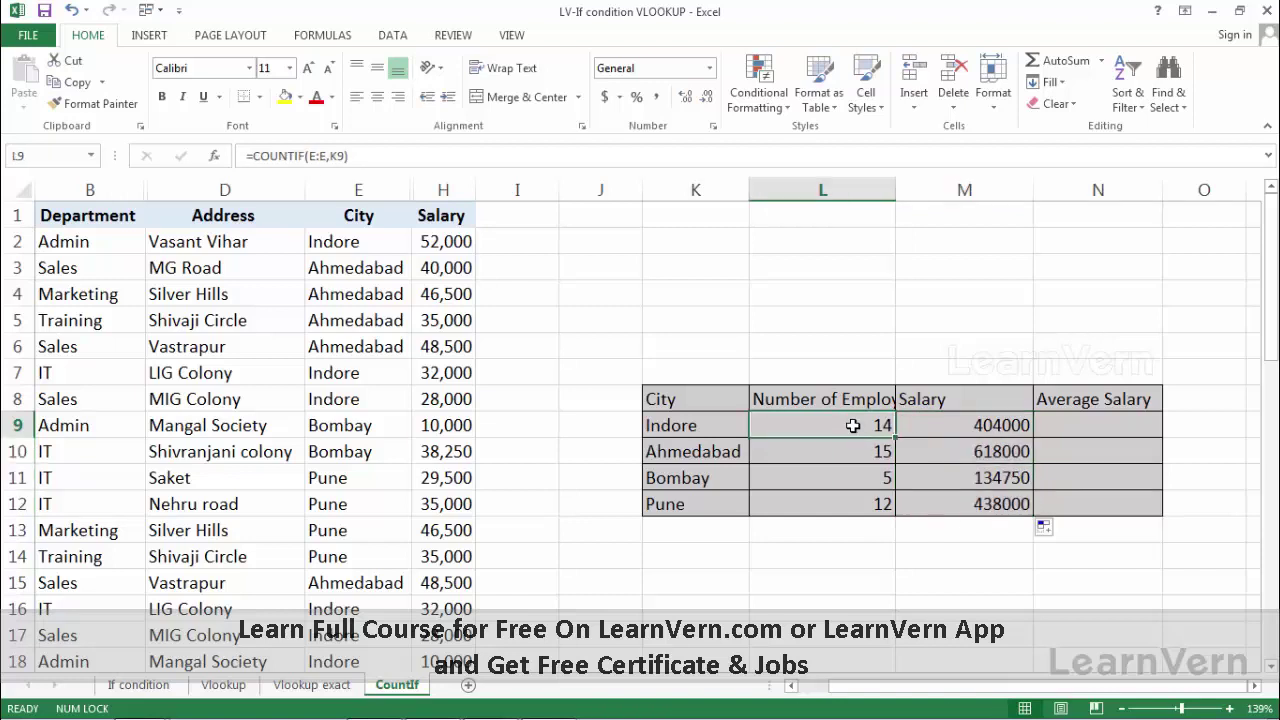
pyautogui.doubleClick(853, 423)
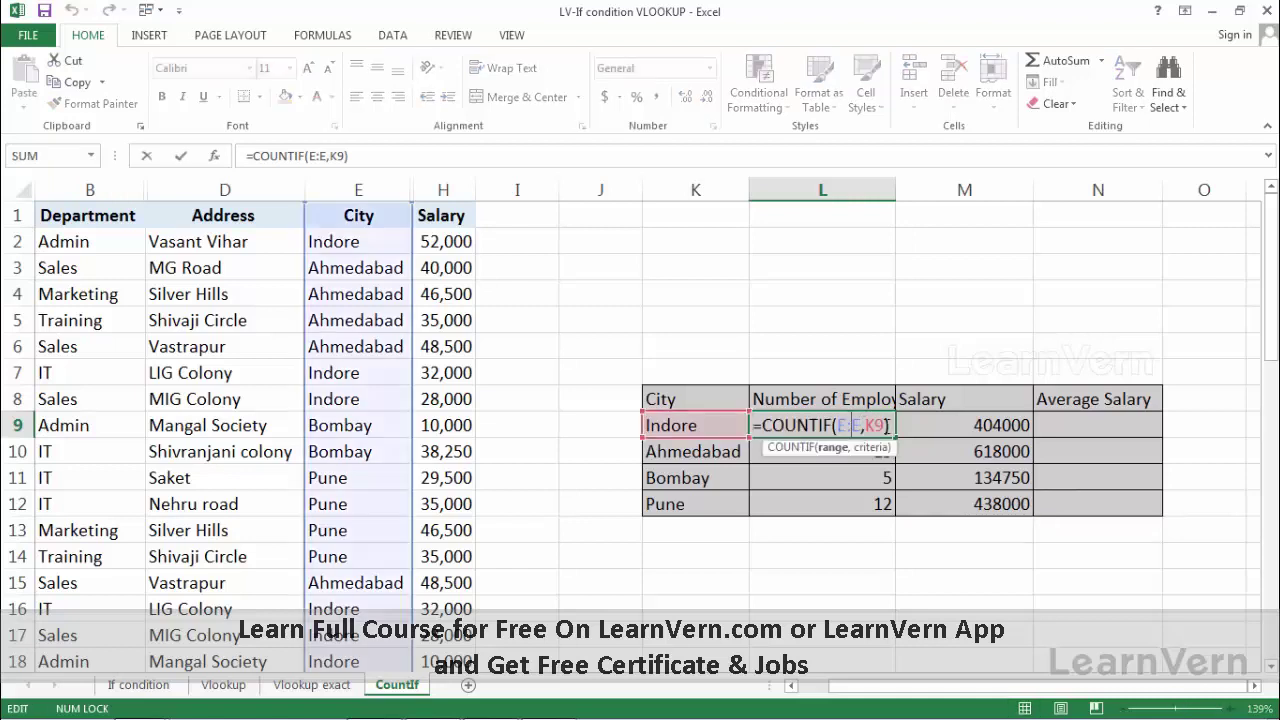
pyautogui.doubleClick(1017, 427)
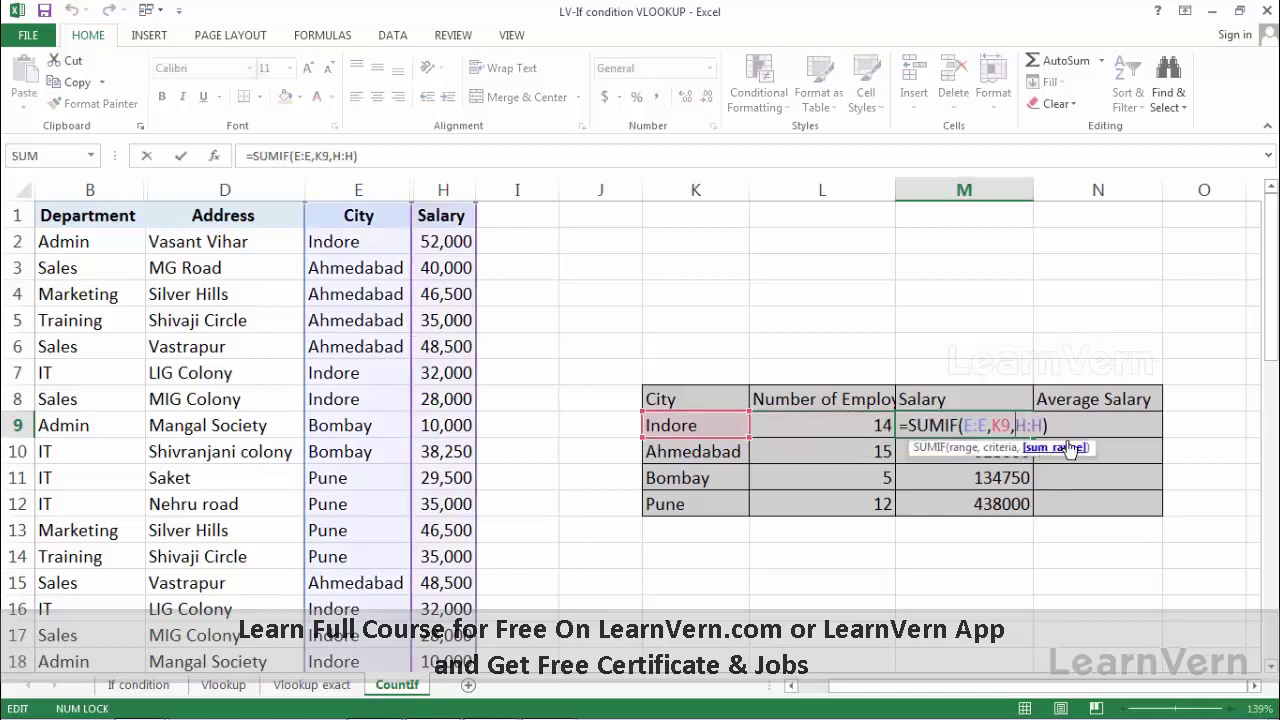
pyautogui.press('Right')
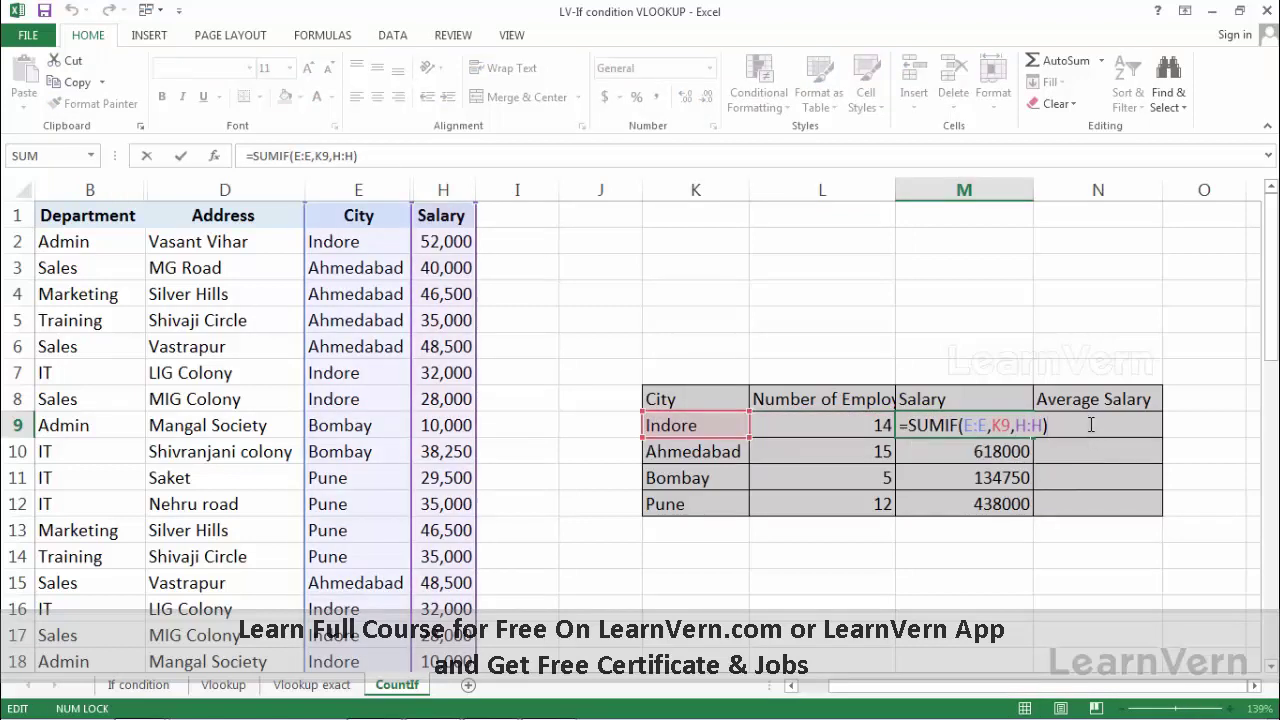
pyautogui.press('Escape')
# Enter =AVERAGEIF(E:E,K9,H:H) in N9, giving an Indore average salary of 28857.14286
pyautogui.click(1073, 430)
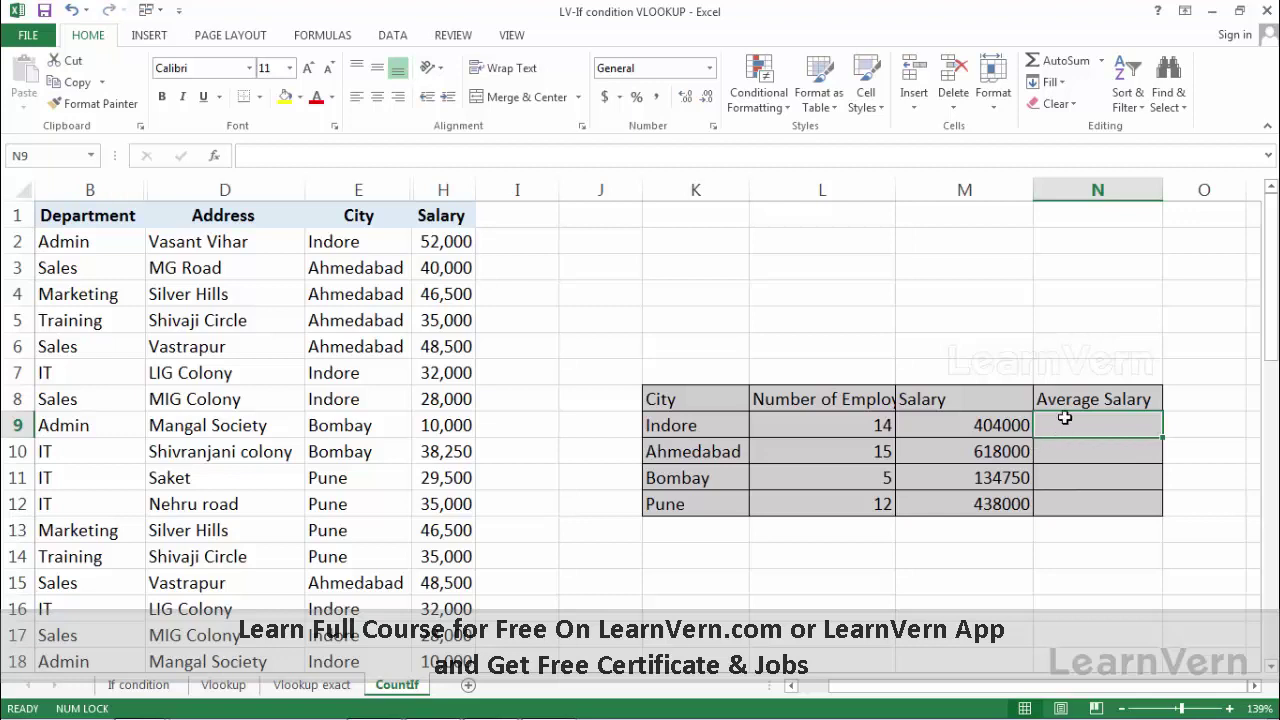
pyautogui.write('=a')
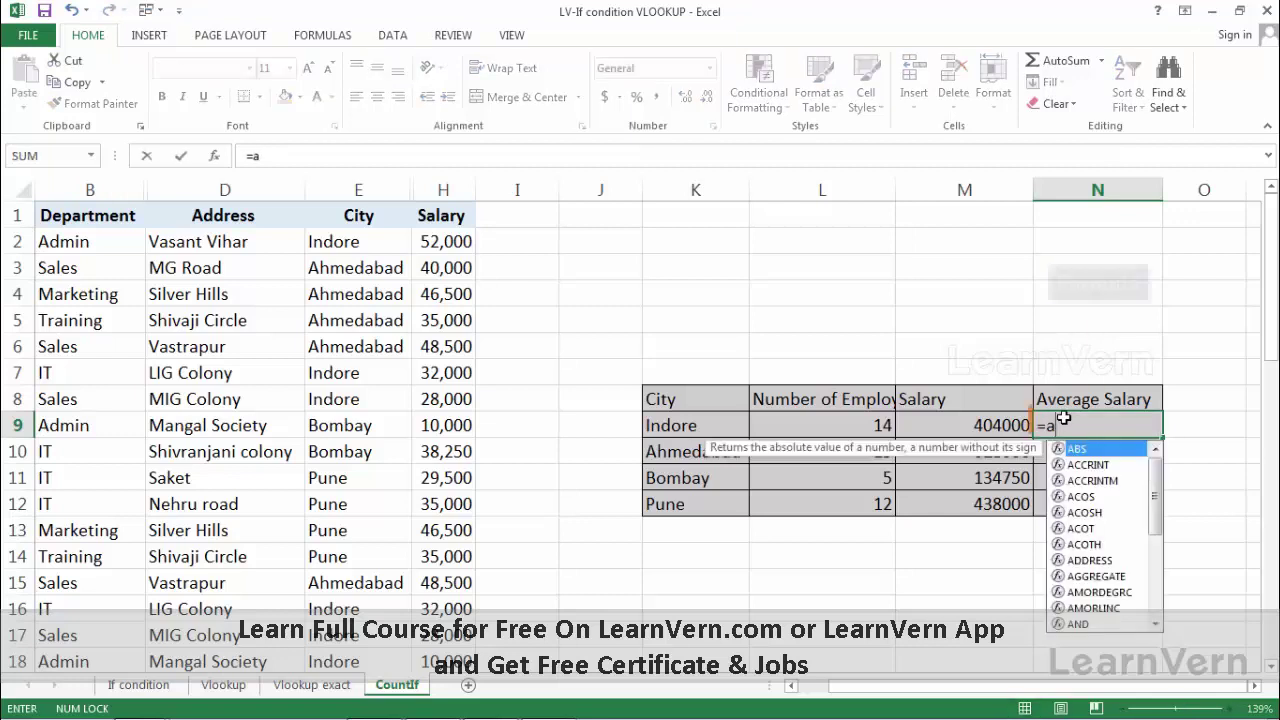
pyautogui.write('verag')
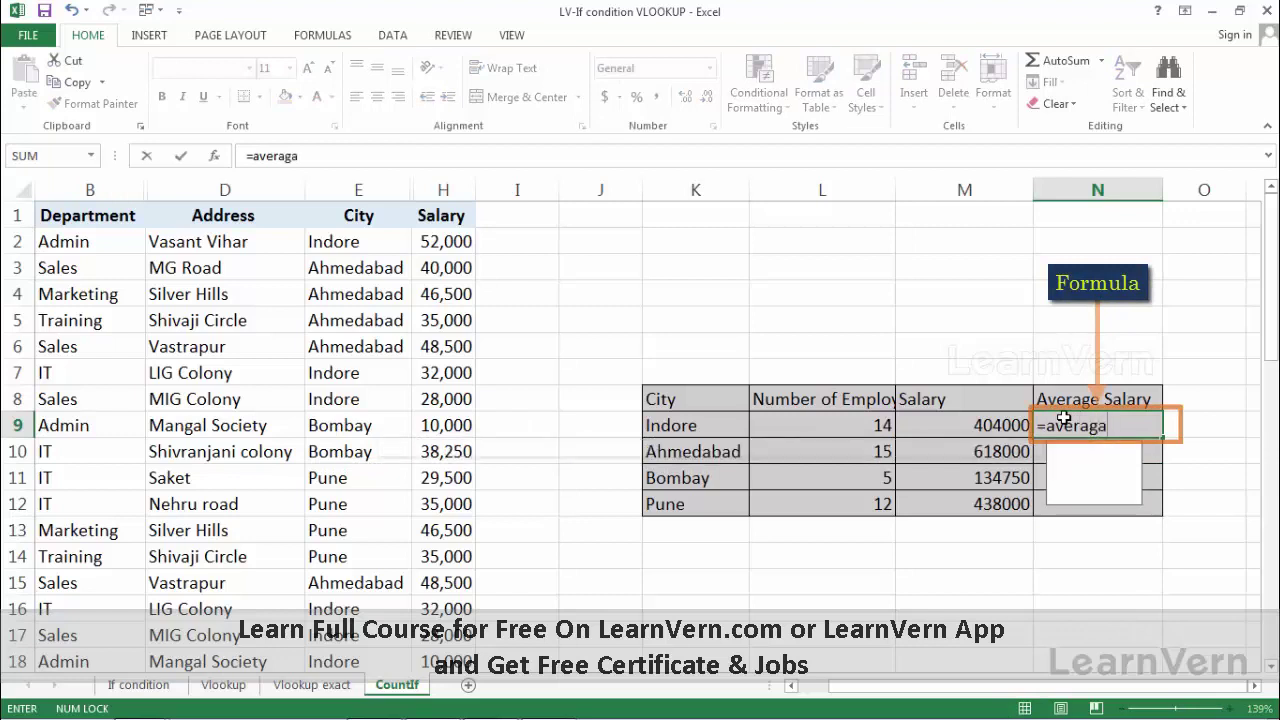
pyautogui.write('eif')
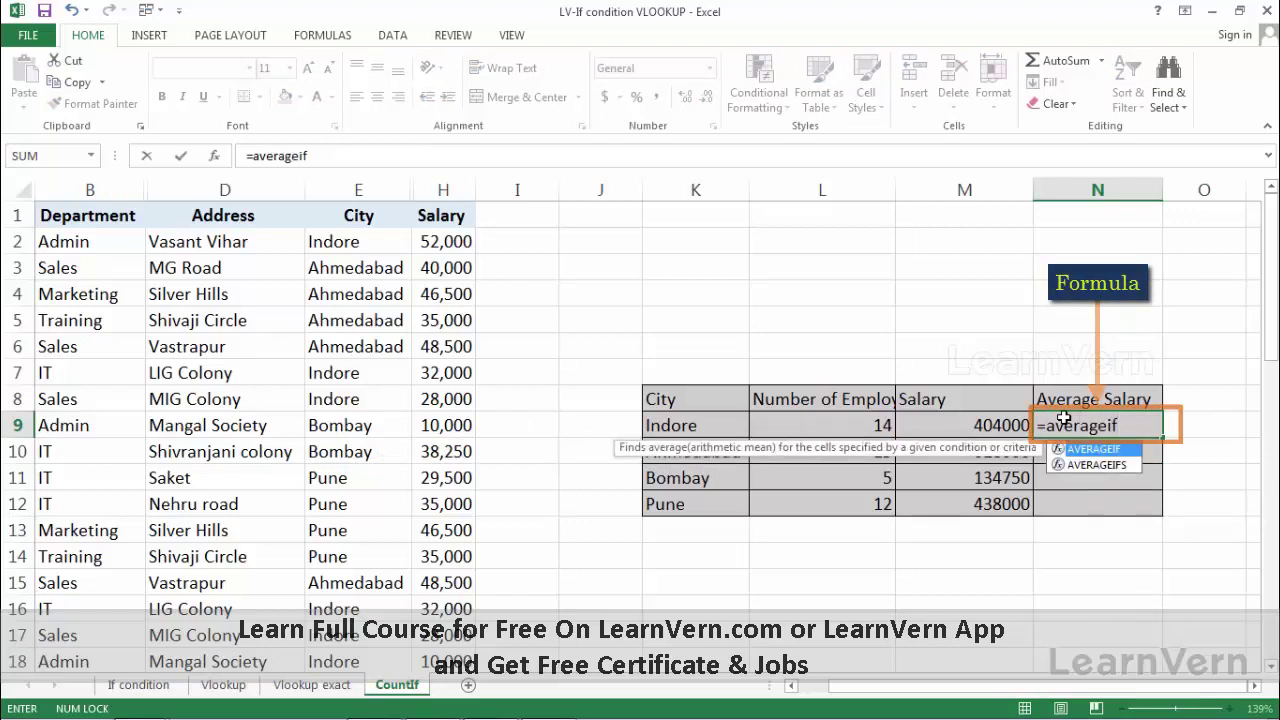
pyautogui.write('(')
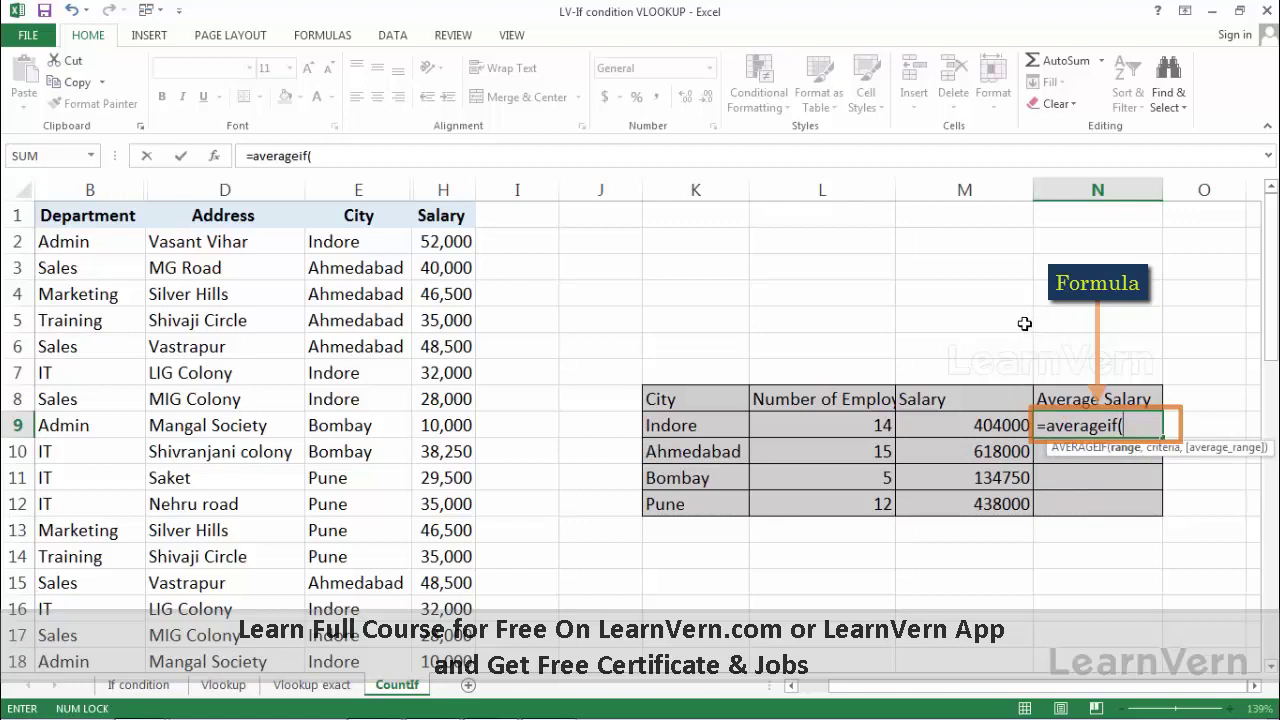
pyautogui.click(367, 185)
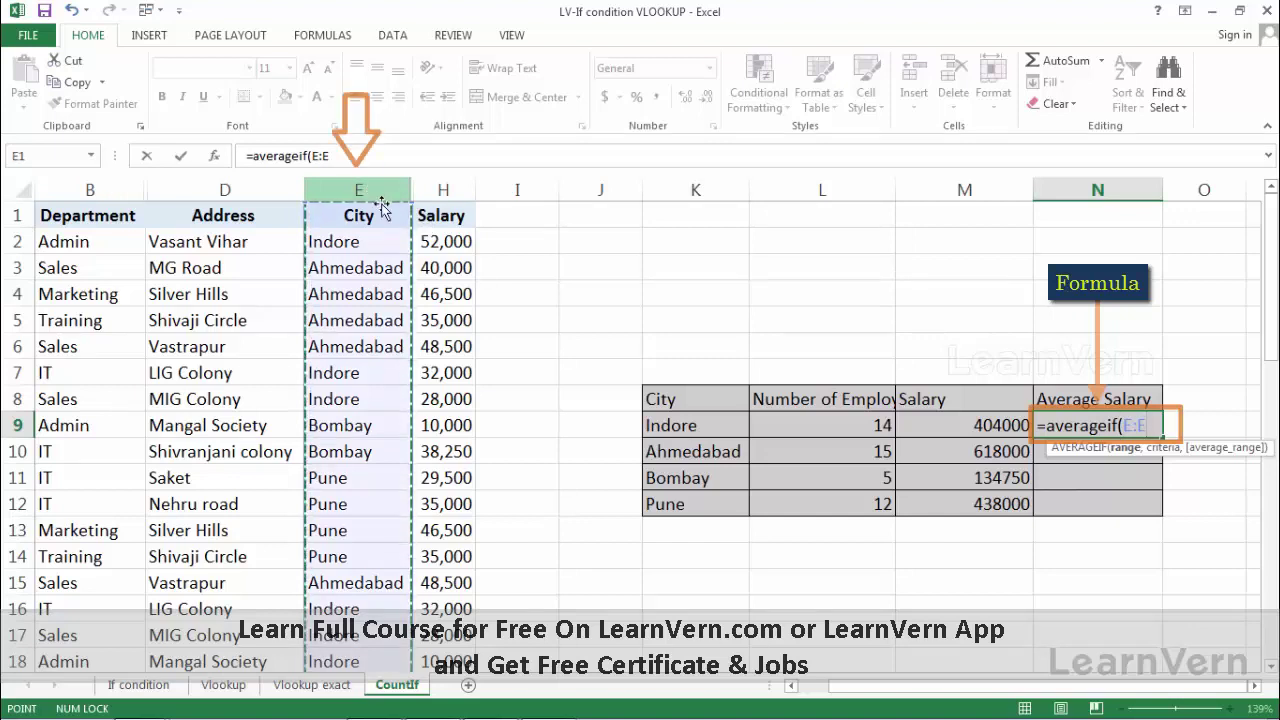
pyautogui.write(',')
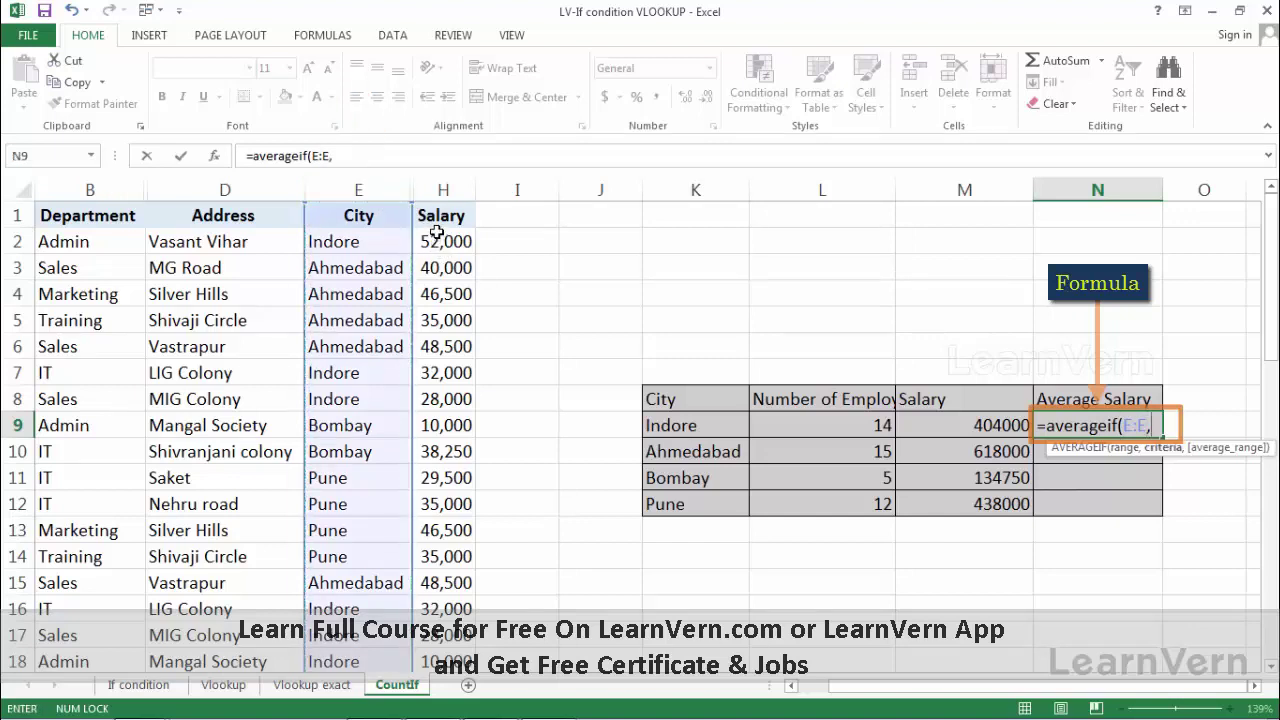
pyautogui.click(715, 425)
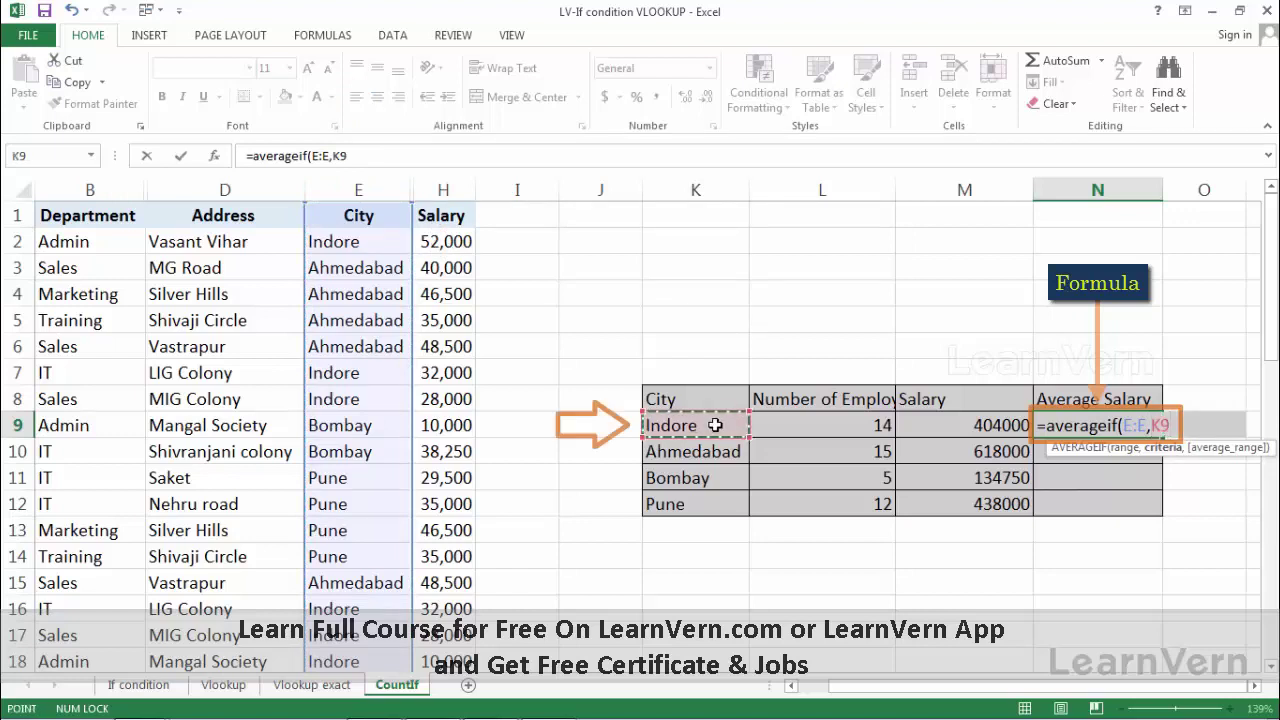
pyautogui.write(',')
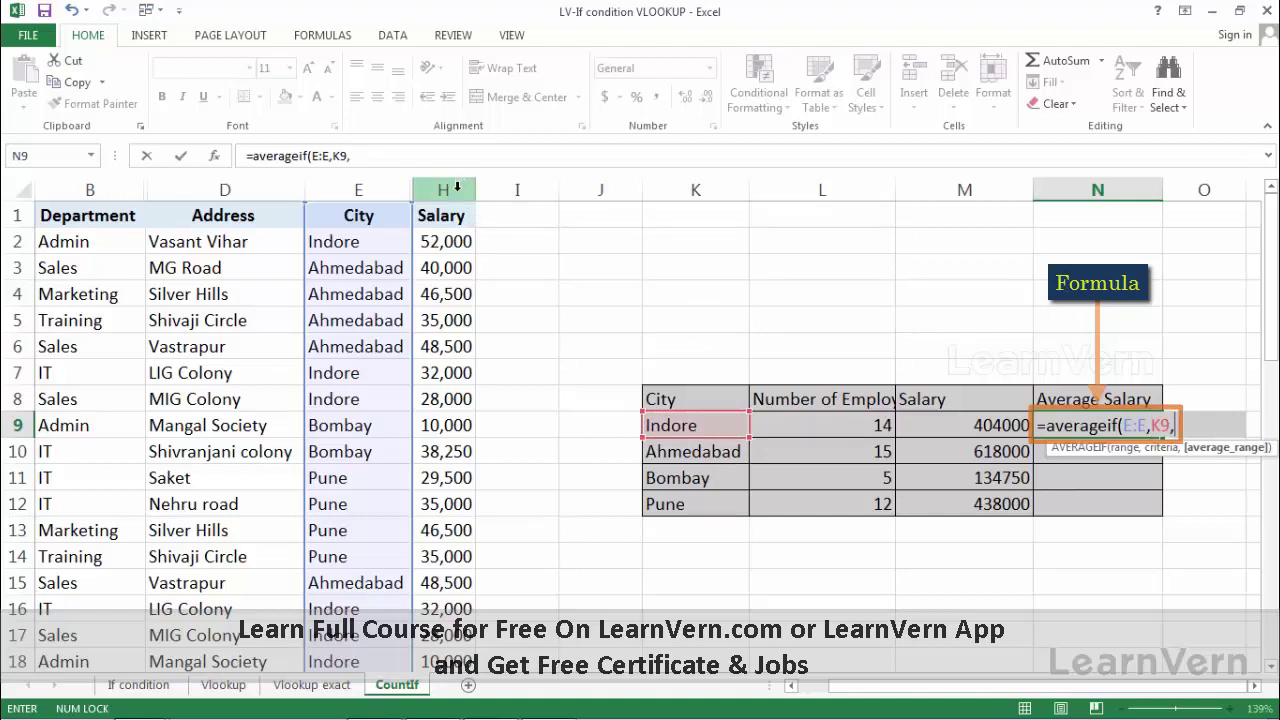
pyautogui.click(447, 188)
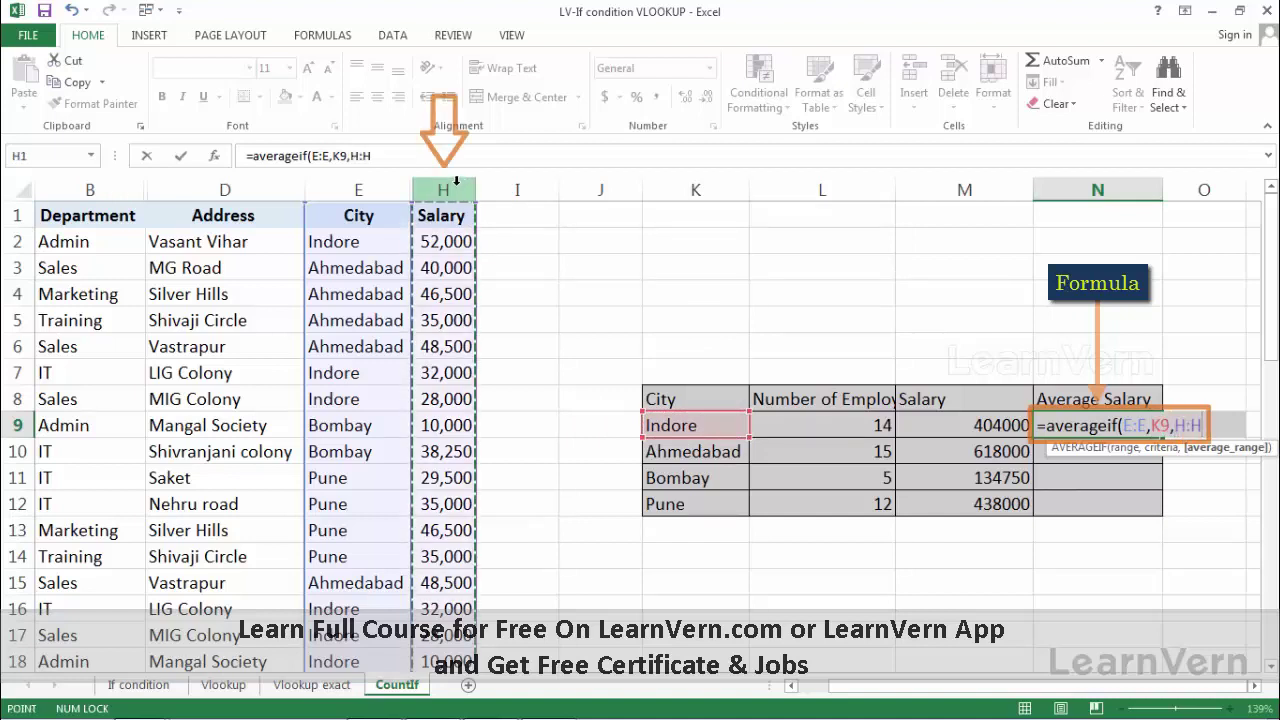
pyautogui.press('Return')
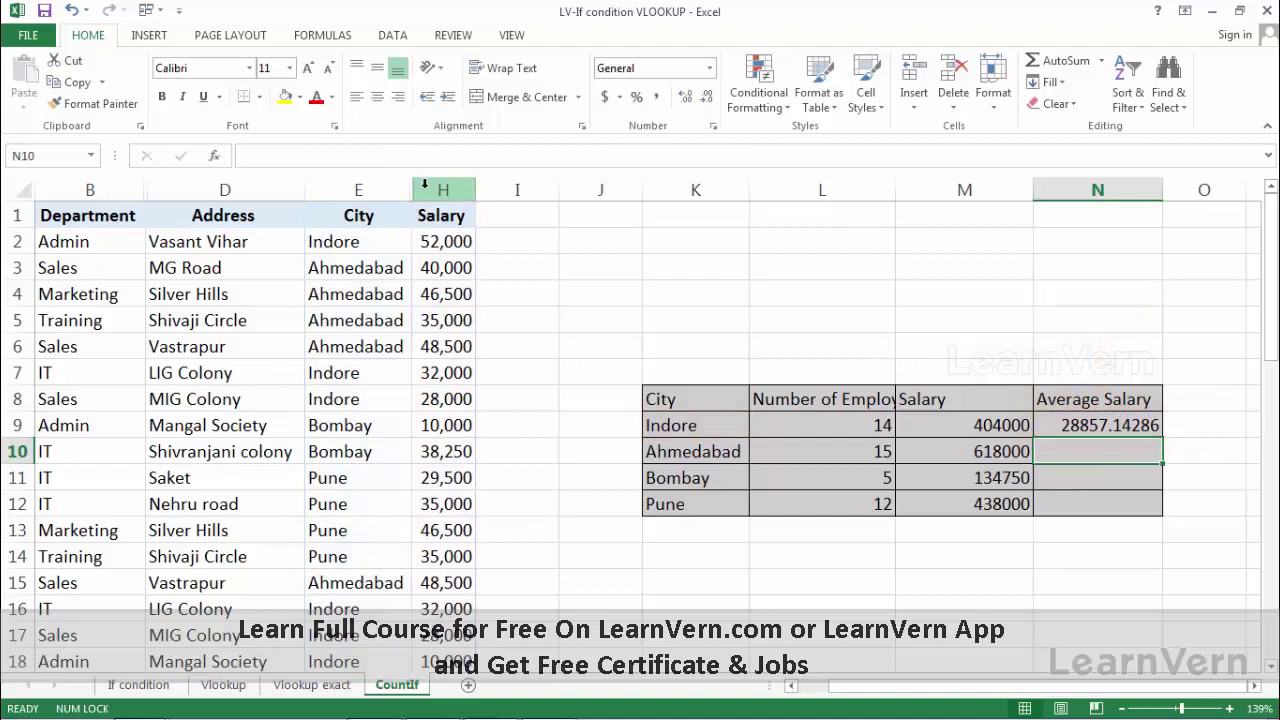
# Format N9 as Number with two decimals so it displays 28857.14
pyautogui.click(710, 425)
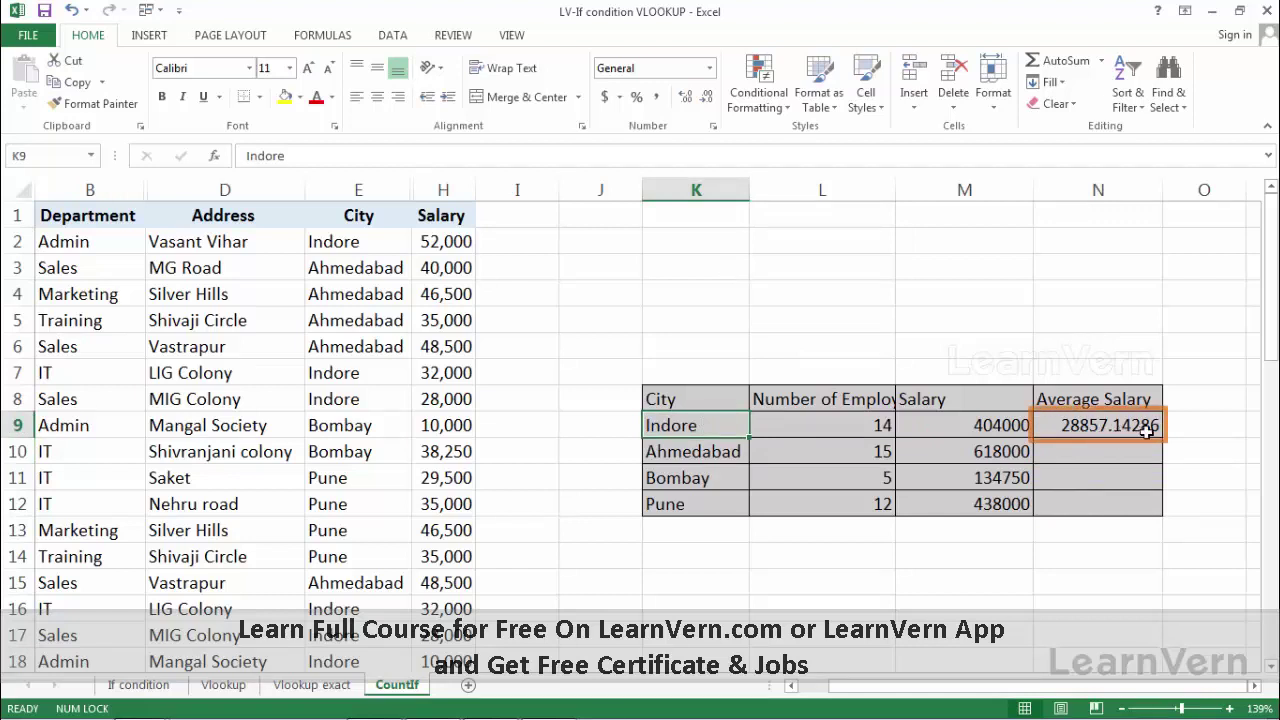
pyautogui.click(1146, 427)
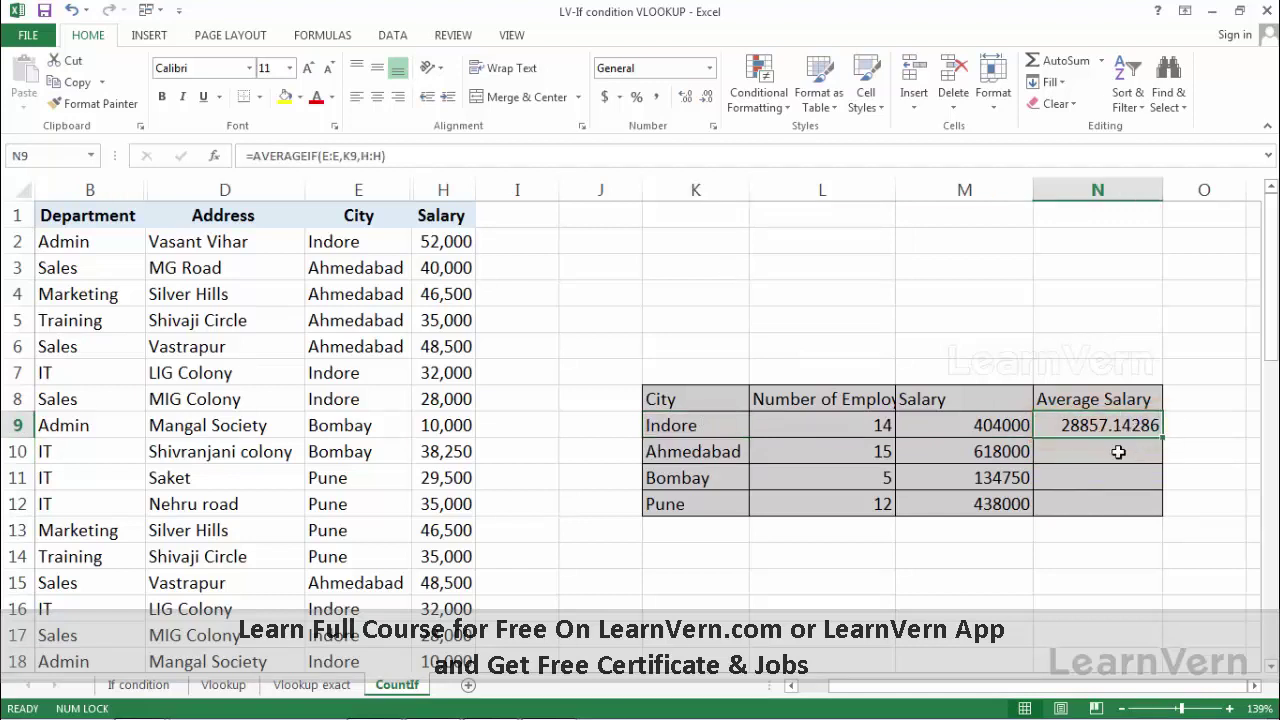
pyautogui.click(687, 98)
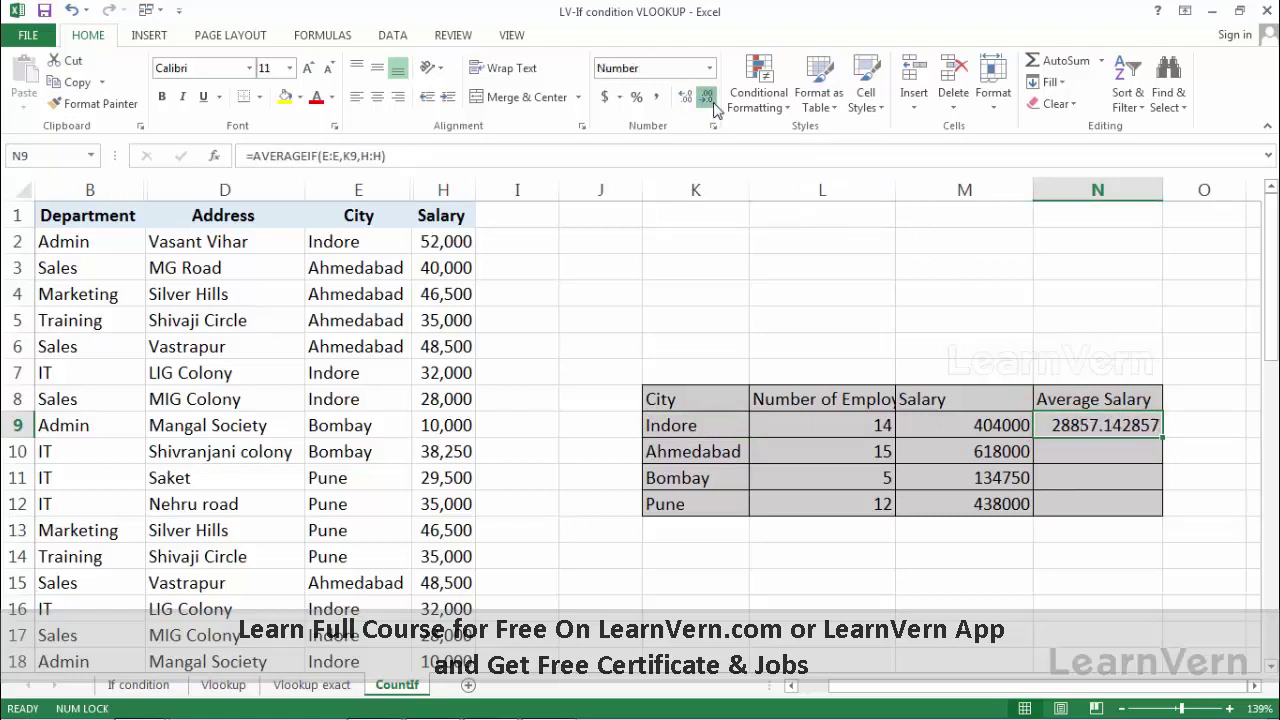
pyautogui.click(710, 100)
pyautogui.click(710, 100)
pyautogui.click(710, 100)
pyautogui.click(708, 100)
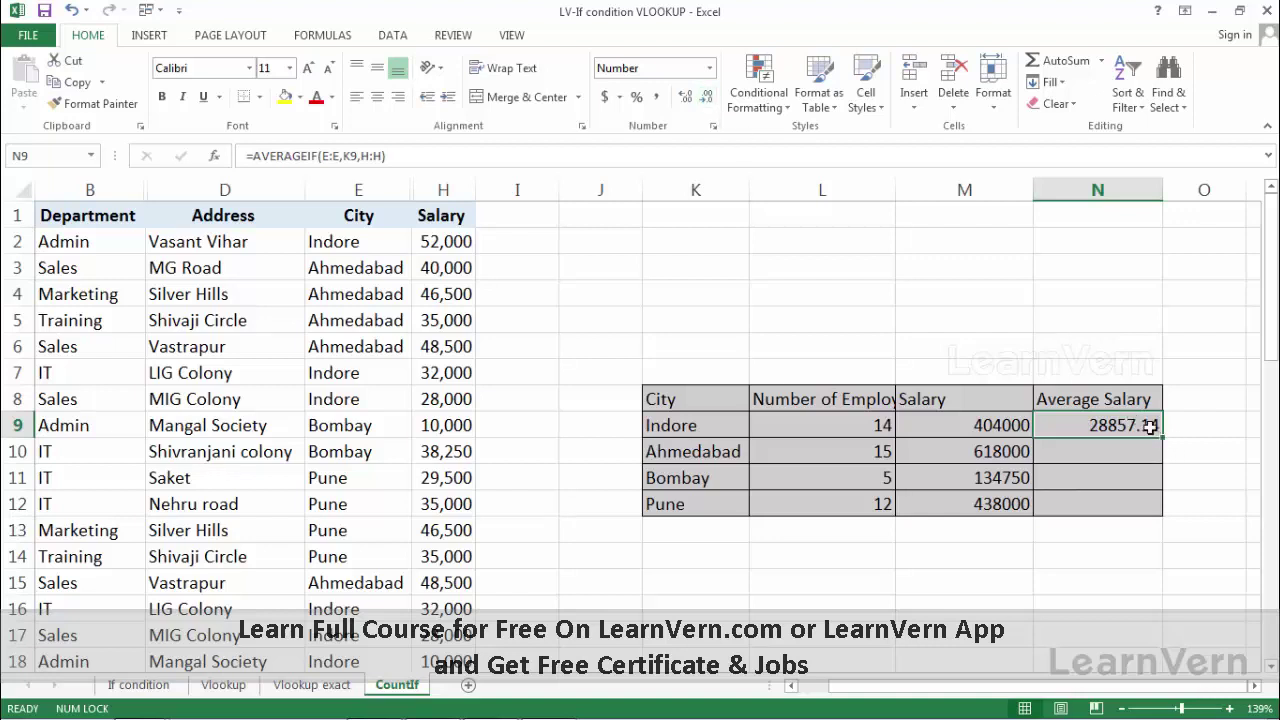
# Fill the AVERAGEIF formula down to N12 (41200.00, 26950.00, 36500.00) and check the N10, L9 and M9 formulas
pyautogui.moveTo(1164, 438); pyautogui.dragTo(1167, 512)
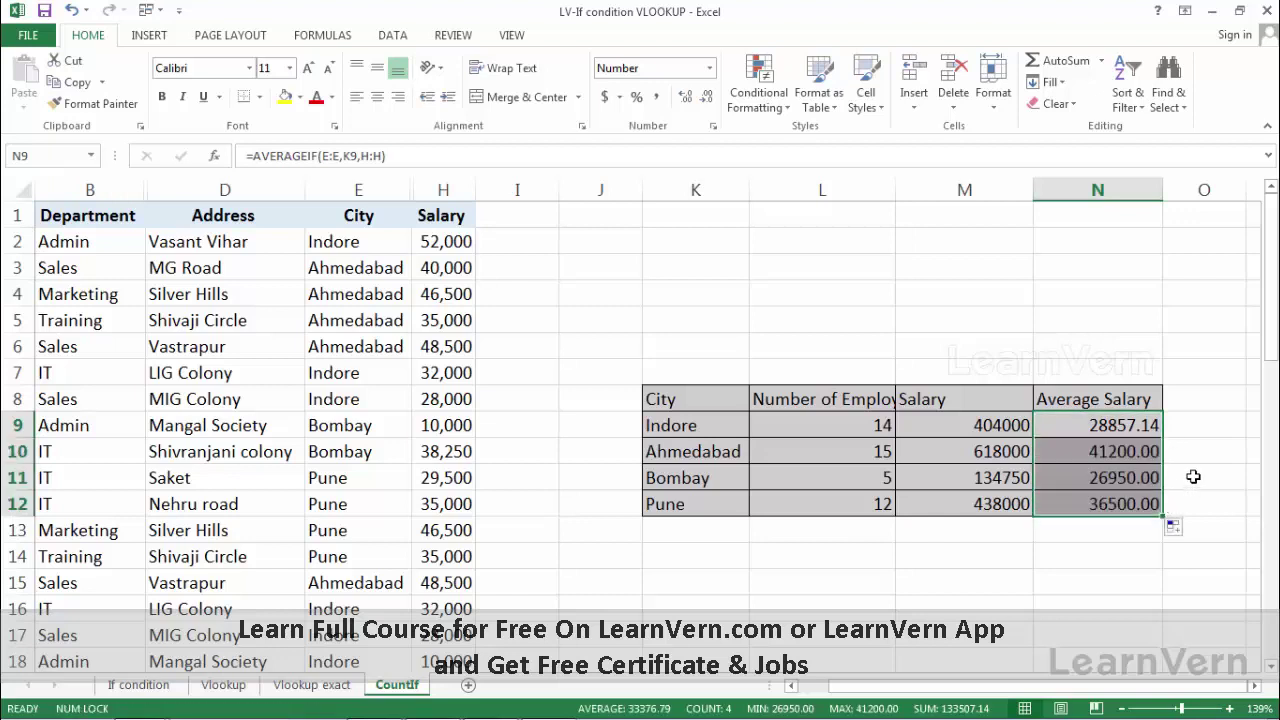
pyautogui.click(1140, 456)
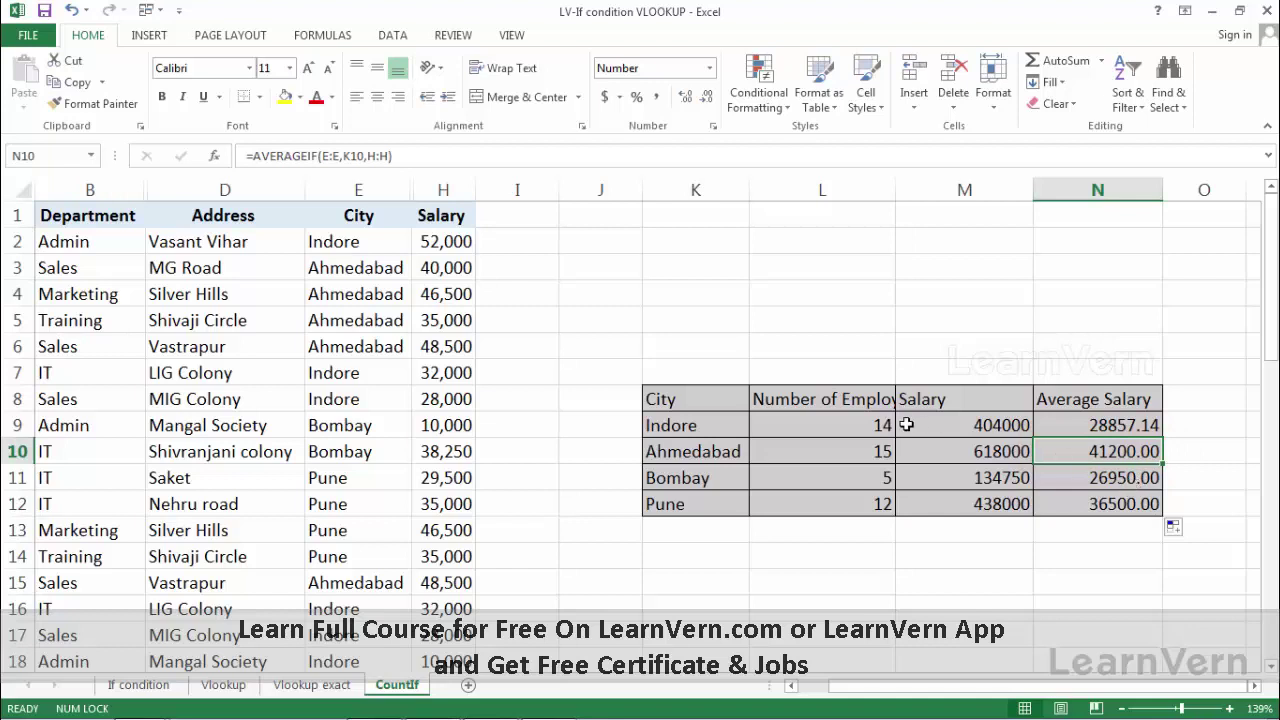
pyautogui.click(876, 424)
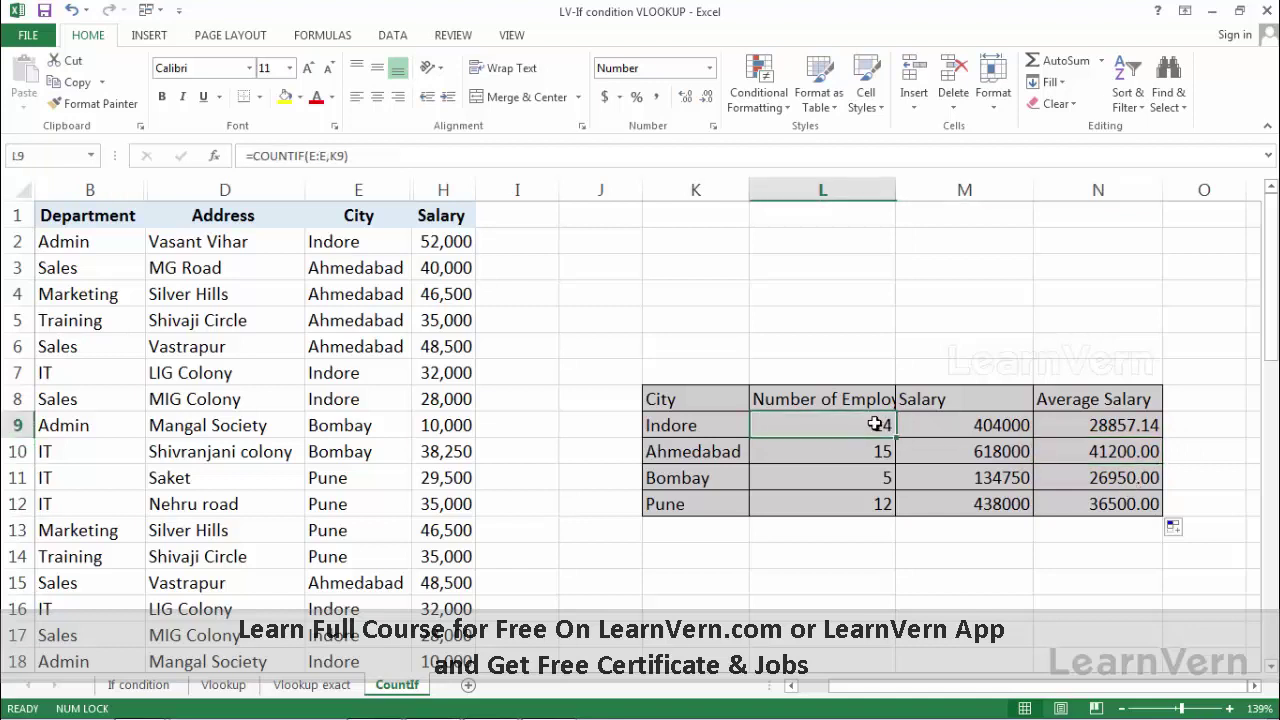
pyautogui.click(952, 426)
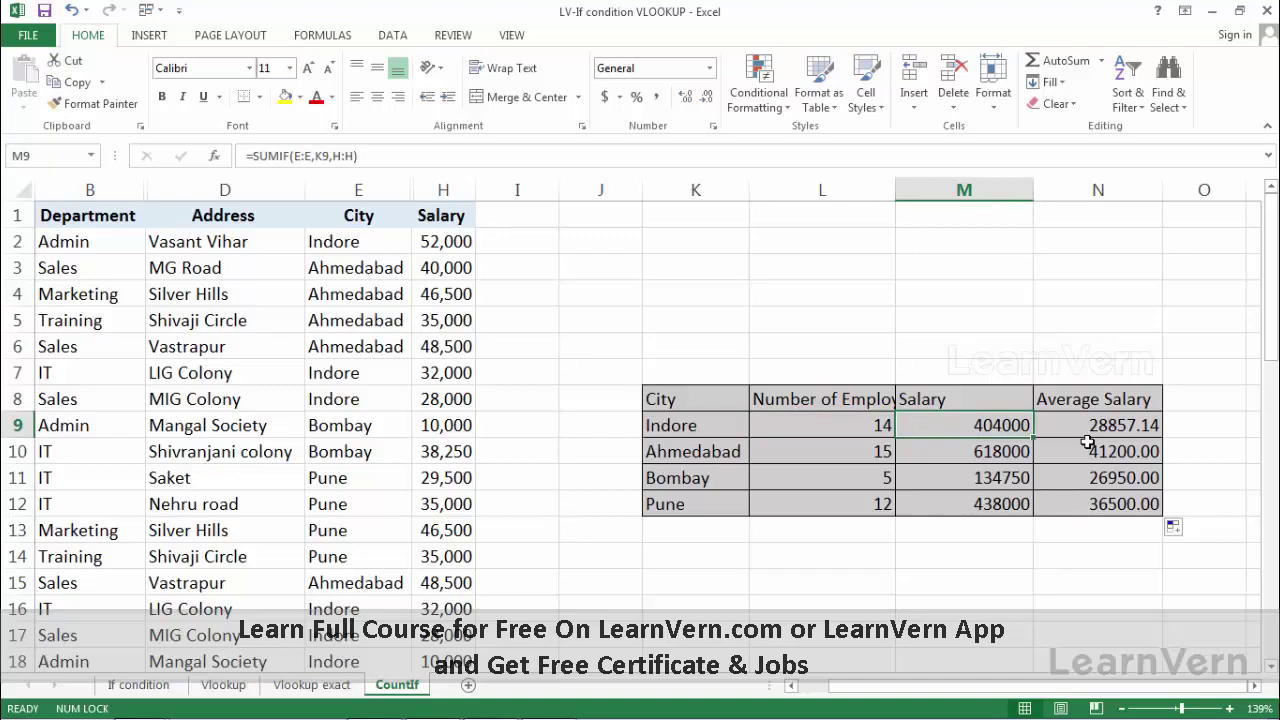